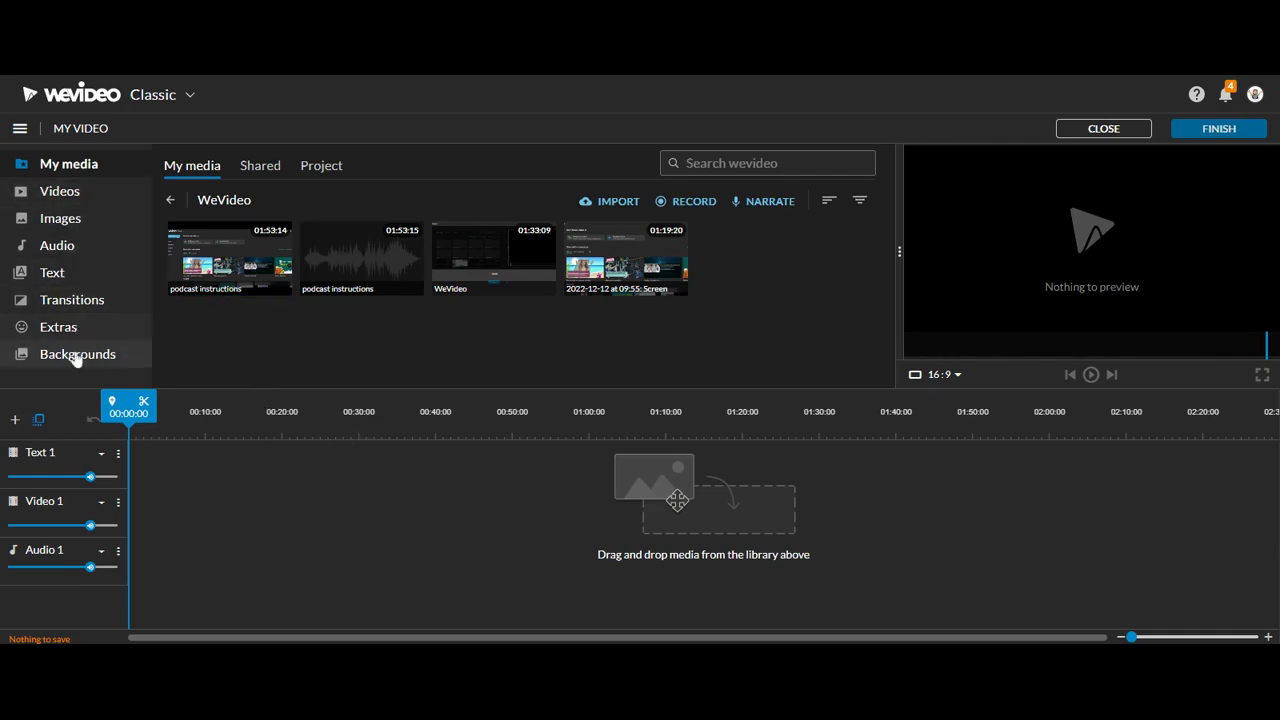
Browse the text templates and preview samples from the Titles, Captions, Multi-line, Seasonal and Special groups
{"action": "left_click", "coordinate": [55, 273]}
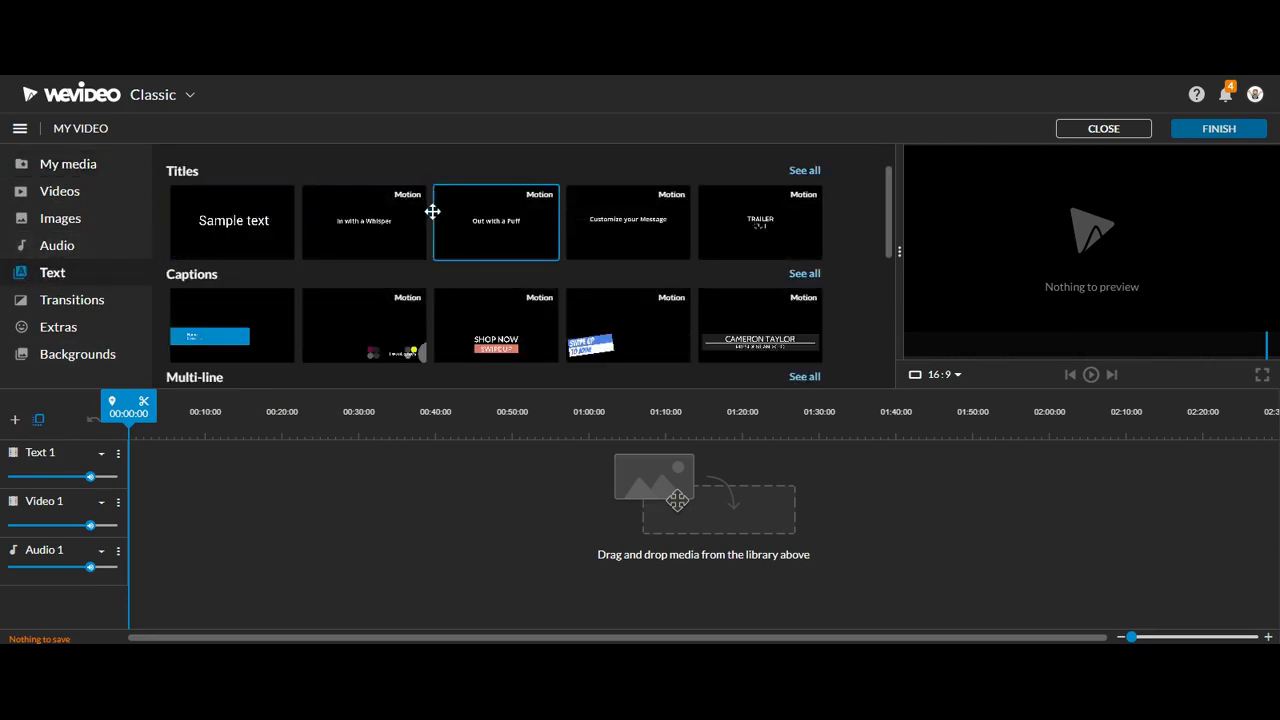
{"action": "left_click", "coordinate": [500, 240]}
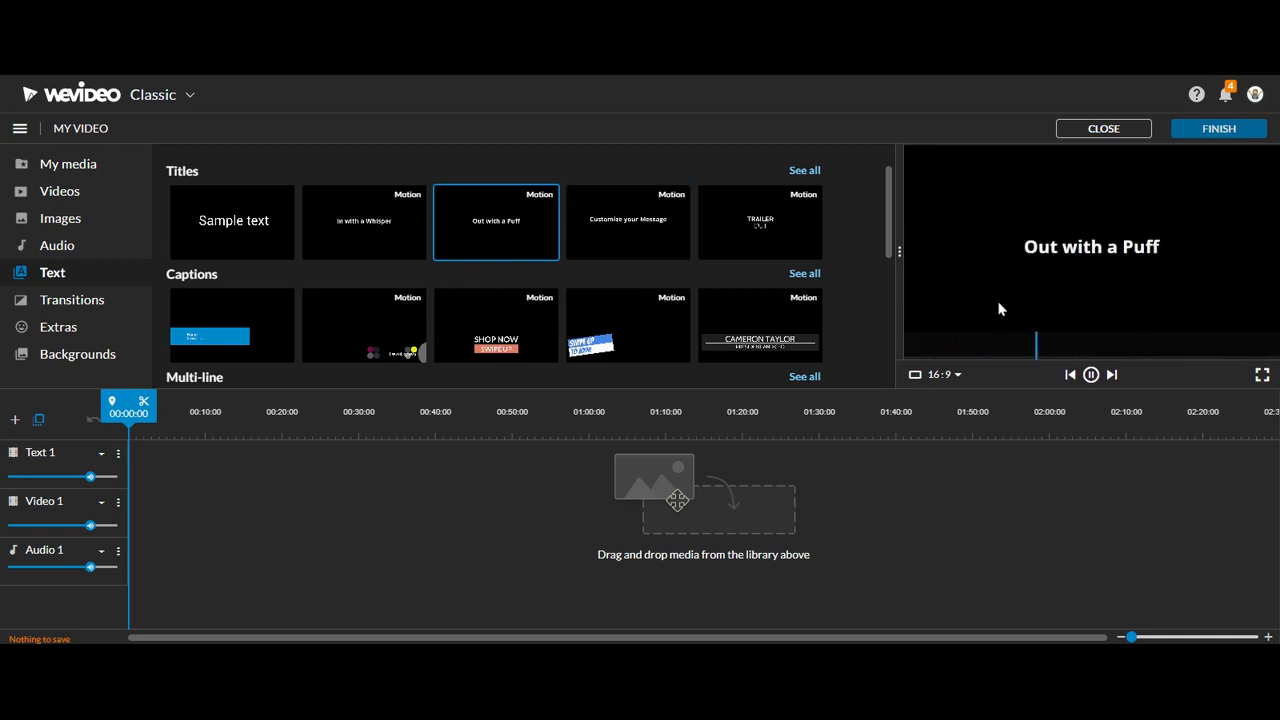
{"action": "scroll", "coordinate": [426, 260], "scroll_direction": "down", "scroll_amount": 1}
{"action": "left_click", "coordinate": [194, 237]}
{"action": "left_click", "coordinate": [246, 337]}
{"action": "scroll", "coordinate": [235, 288], "scroll_direction": "down", "scroll_amount": 2}
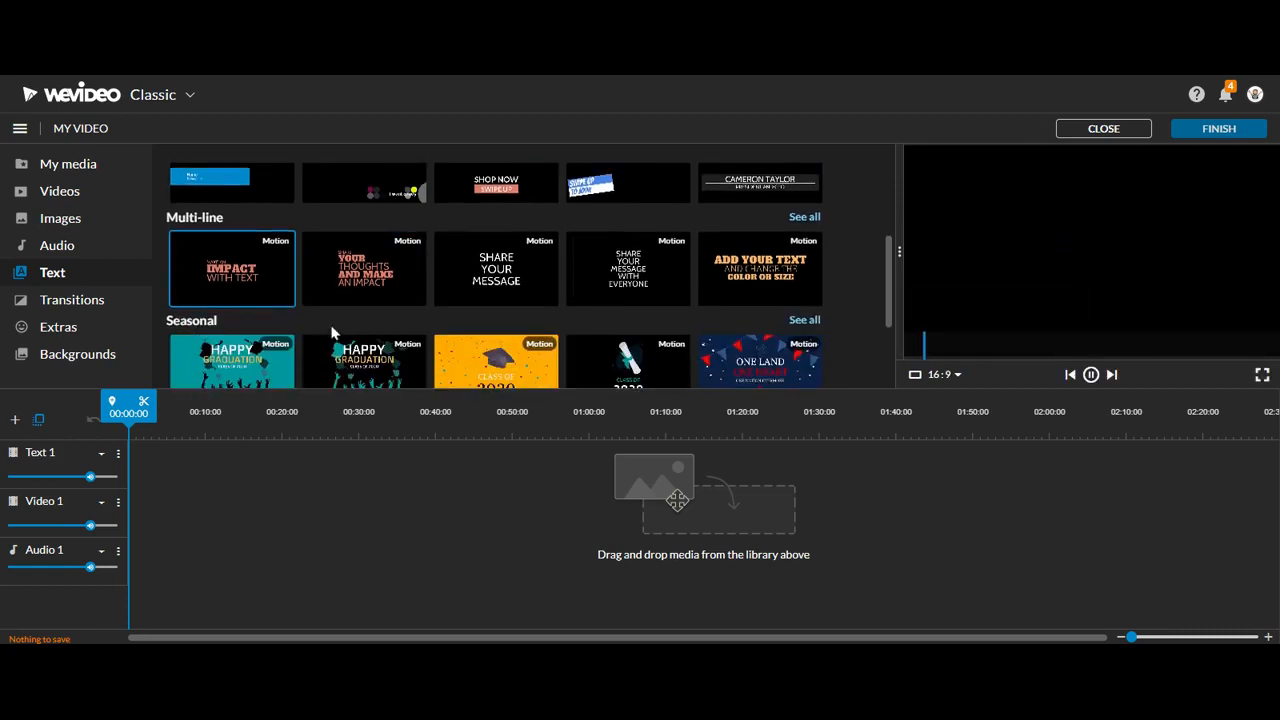
{"action": "left_click", "coordinate": [235, 288]}
{"action": "scroll", "coordinate": [300, 289], "scroll_direction": "down", "scroll_amount": 1}
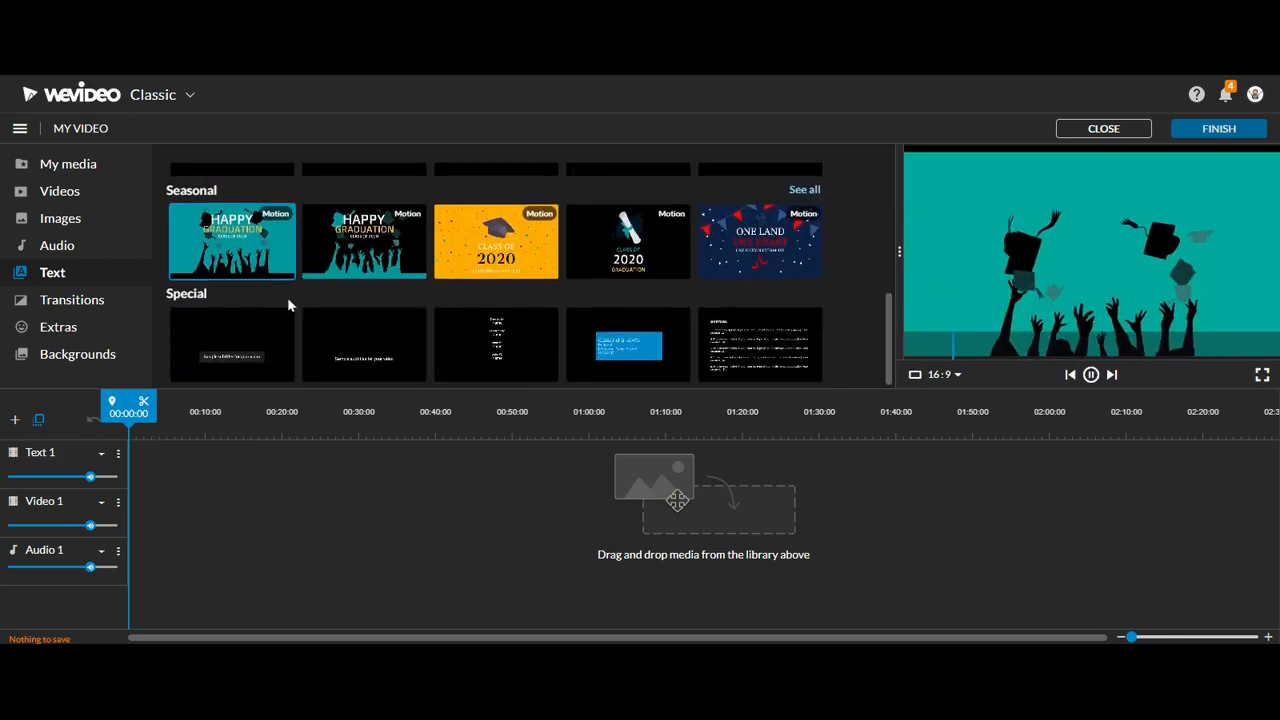
{"action": "left_click", "coordinate": [231, 328]}
{"action": "left_click", "coordinate": [772, 353]}
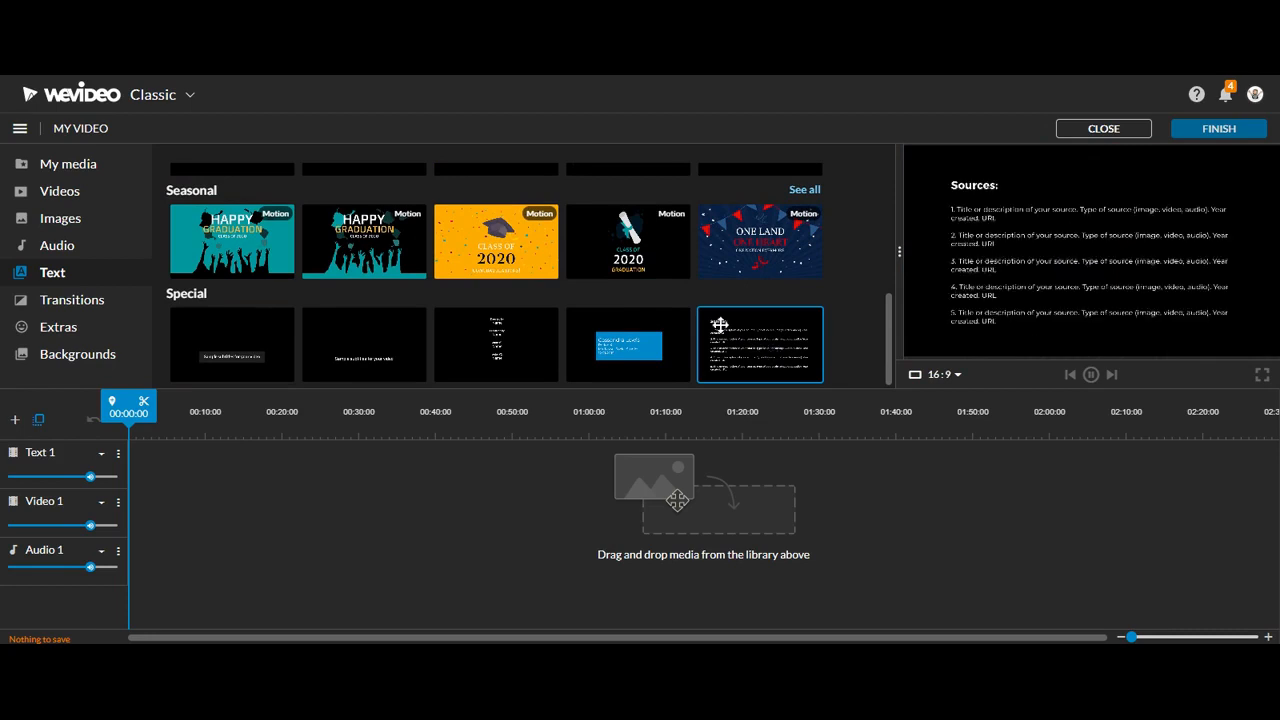
{"action": "scroll", "coordinate": [689, 263], "scroll_direction": "up", "scroll_amount": 5}
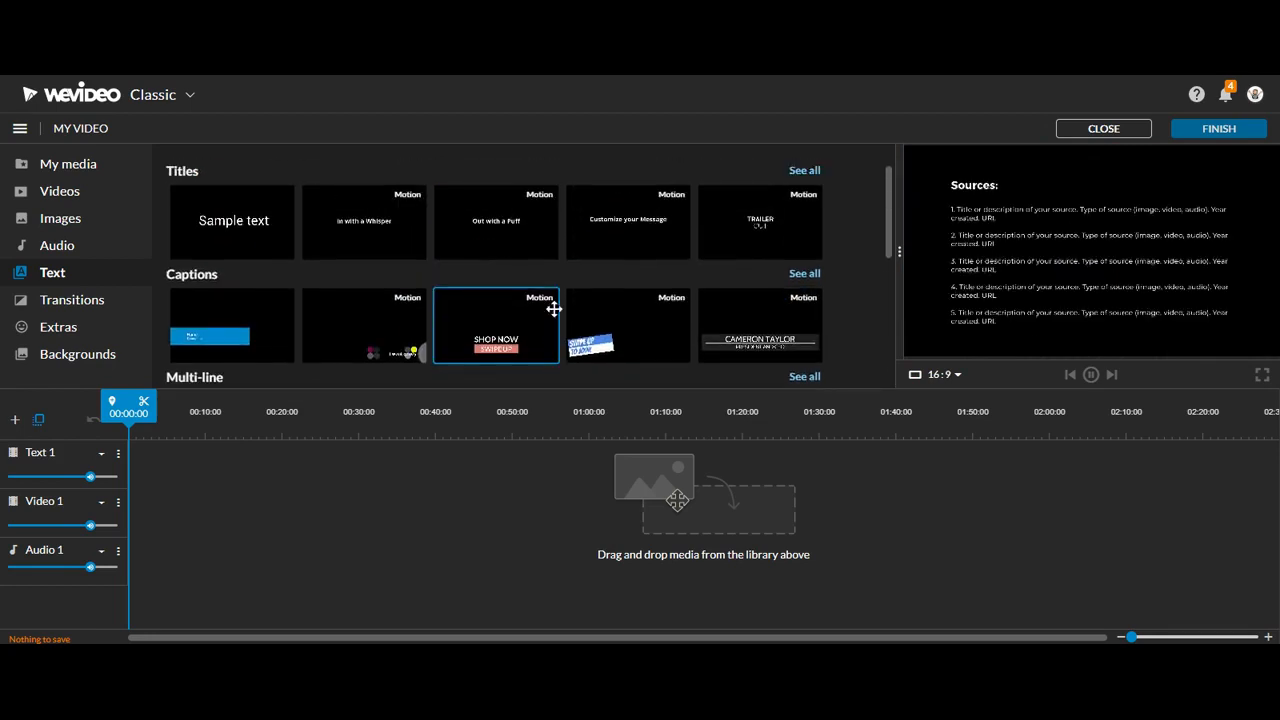
{"action": "scroll", "coordinate": [766, 249], "scroll_direction": "down", "scroll_amount": 1}
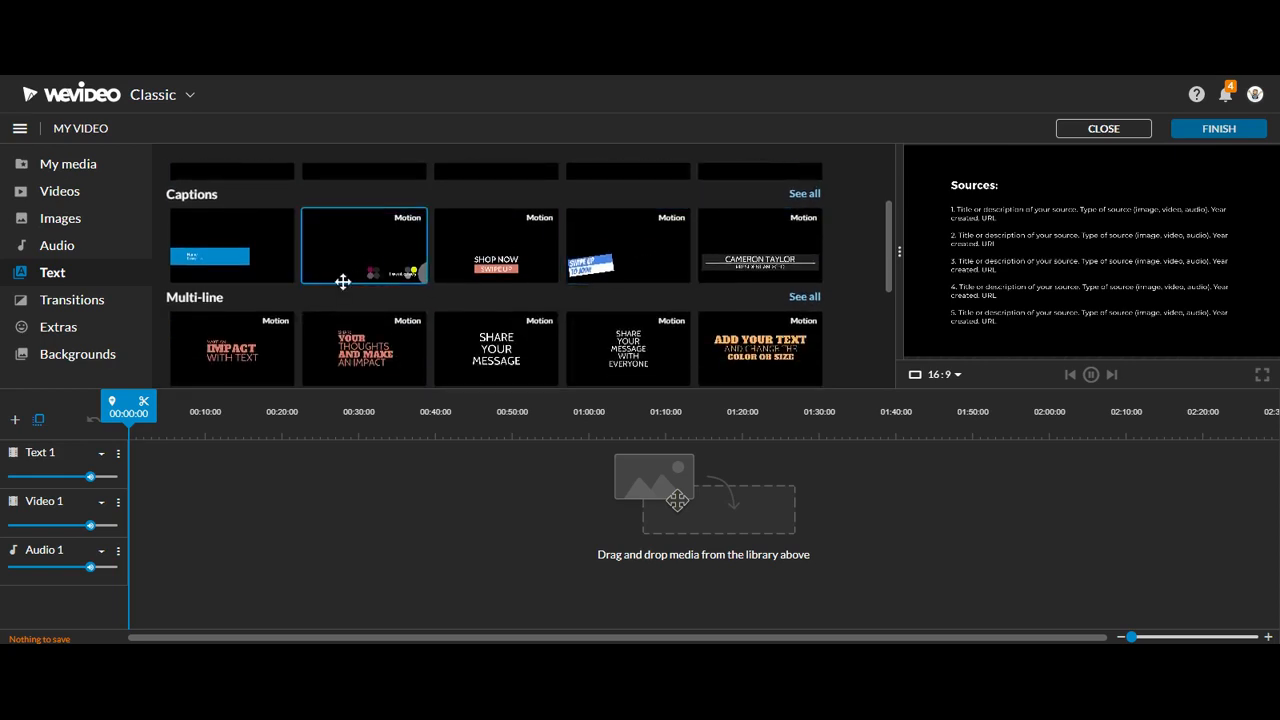
{"action": "scroll", "coordinate": [700, 292], "scroll_direction": "up", "scroll_amount": 1}
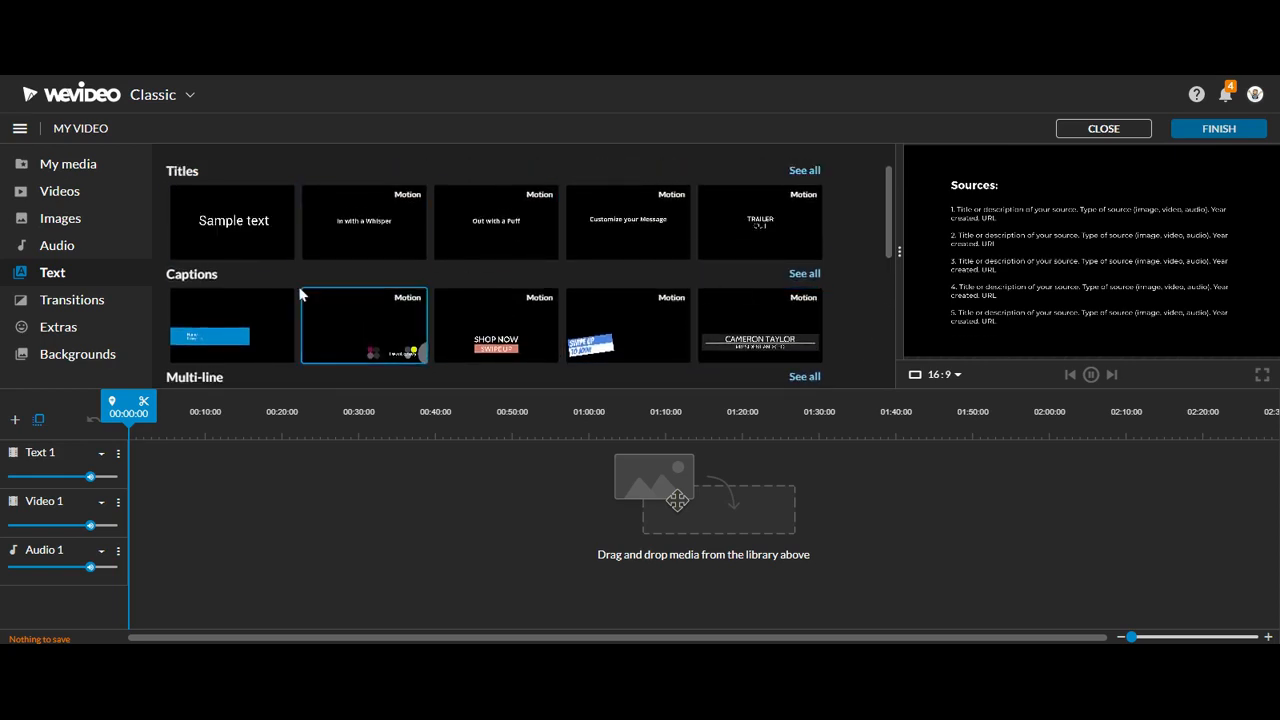
From the full Titles collection, add the three-line "YOUR MESSAGE WILL STAND OUT WITH TRANSPARENCY" title to the start of the Text 1 track
{"action": "left_click", "coordinate": [805, 171]}
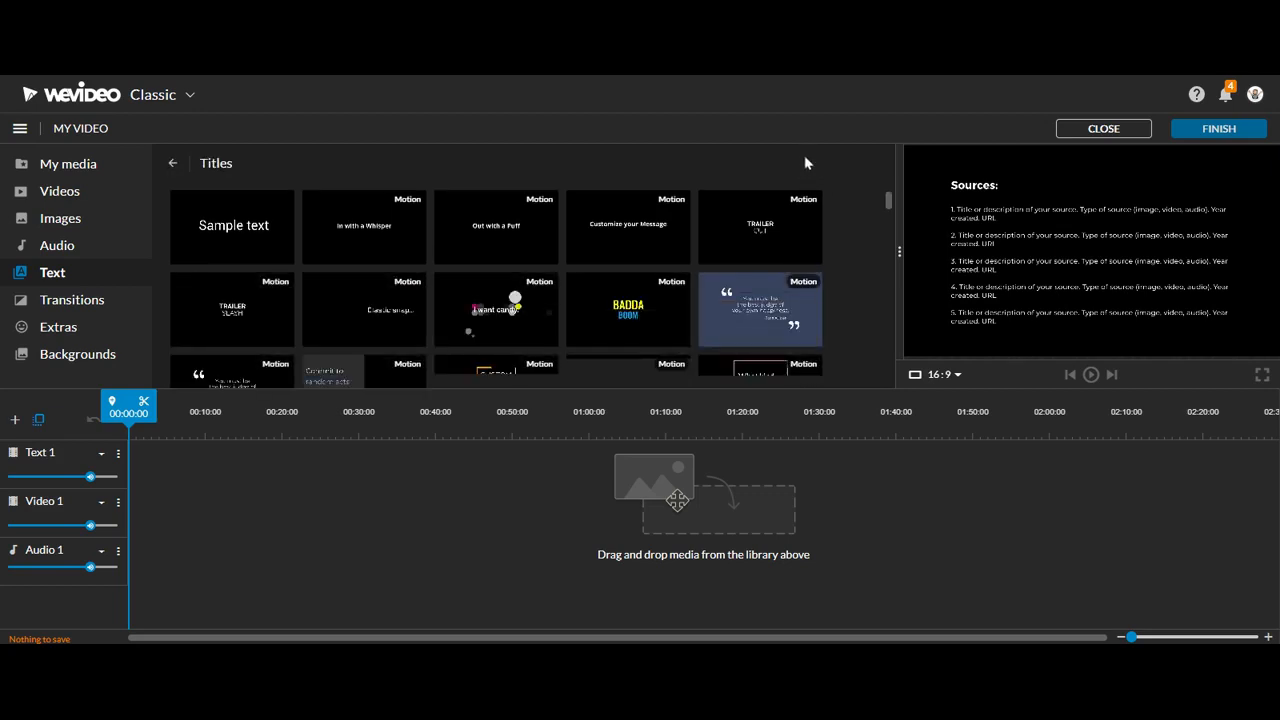
{"action": "scroll", "coordinate": [631, 228], "scroll_direction": "down", "scroll_amount": 2}
{"action": "scroll", "coordinate": [631, 228], "scroll_direction": "down", "scroll_amount": 8}
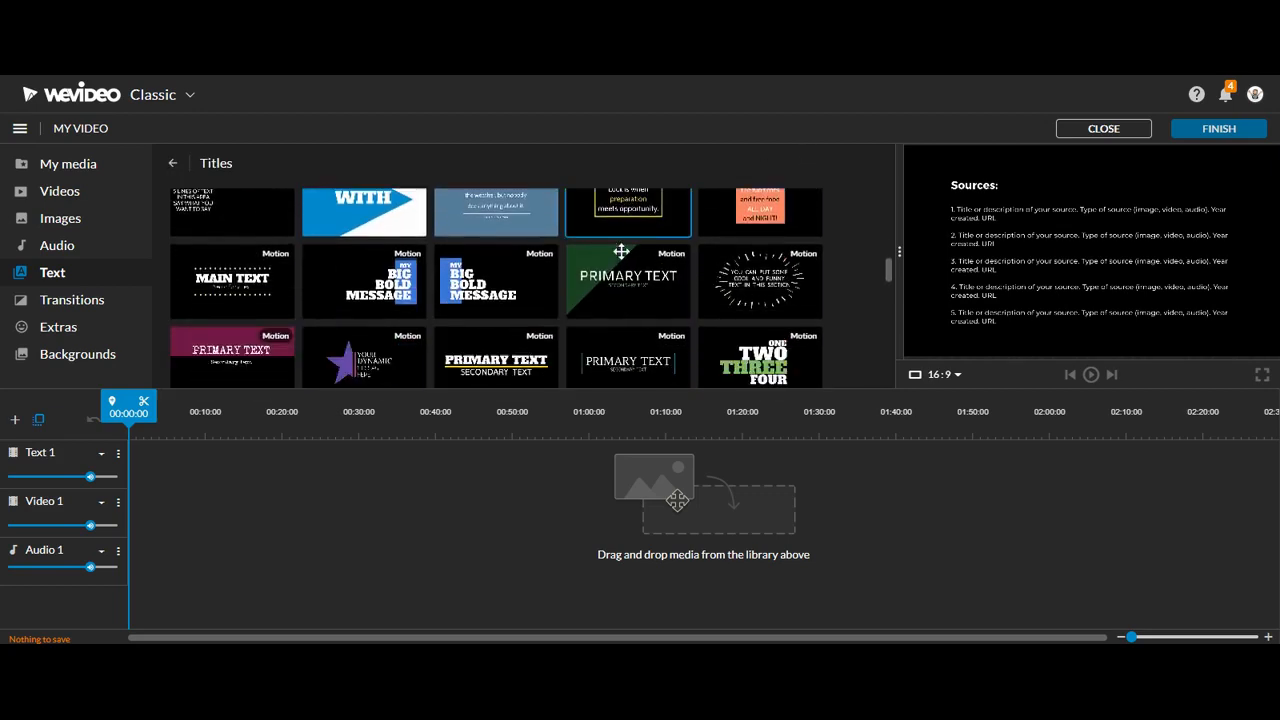
{"action": "scroll", "coordinate": [597, 268], "scroll_direction": "up", "scroll_amount": 3}
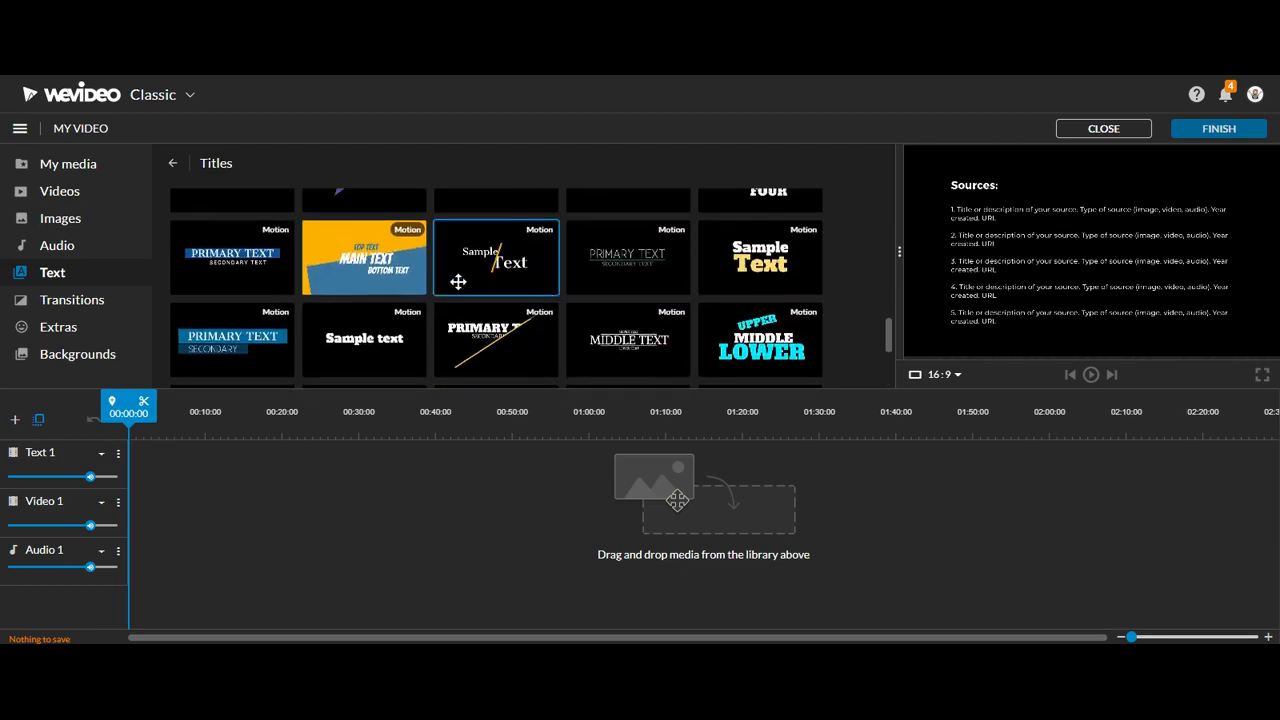
{"action": "left_click", "coordinate": [392, 262]}
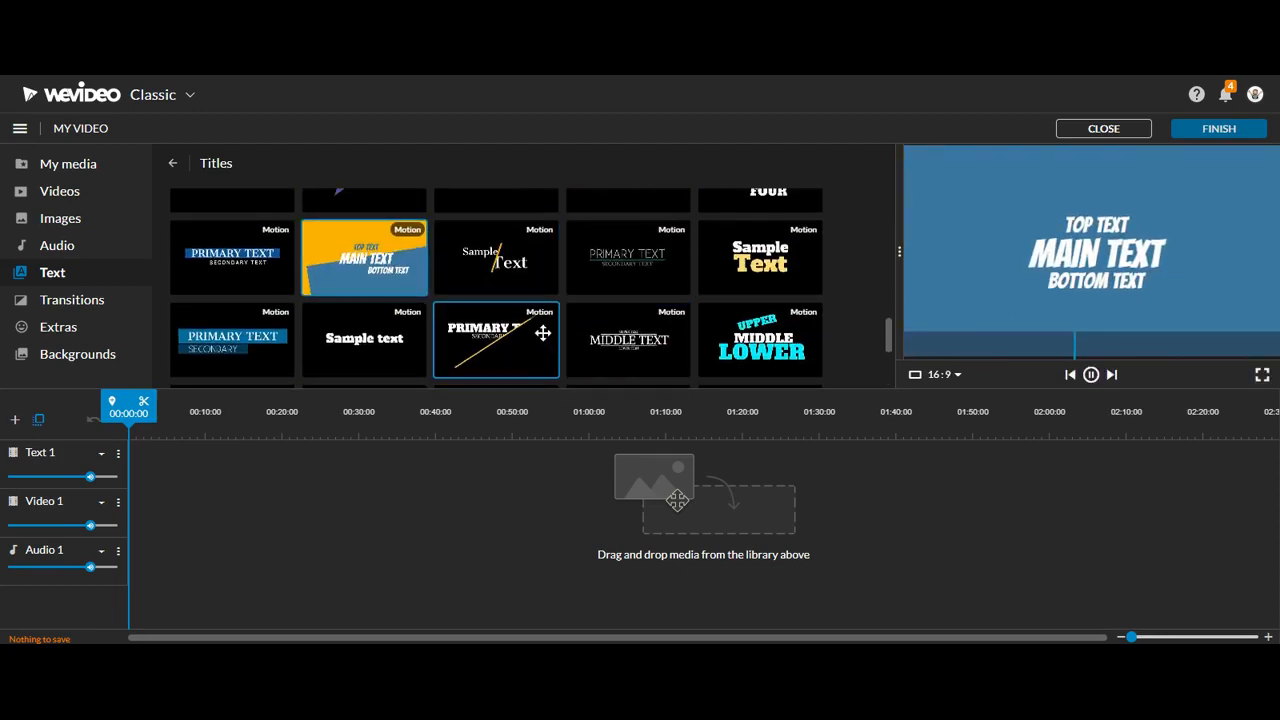
{"action": "scroll", "coordinate": [522, 334], "scroll_direction": "up", "scroll_amount": 3}
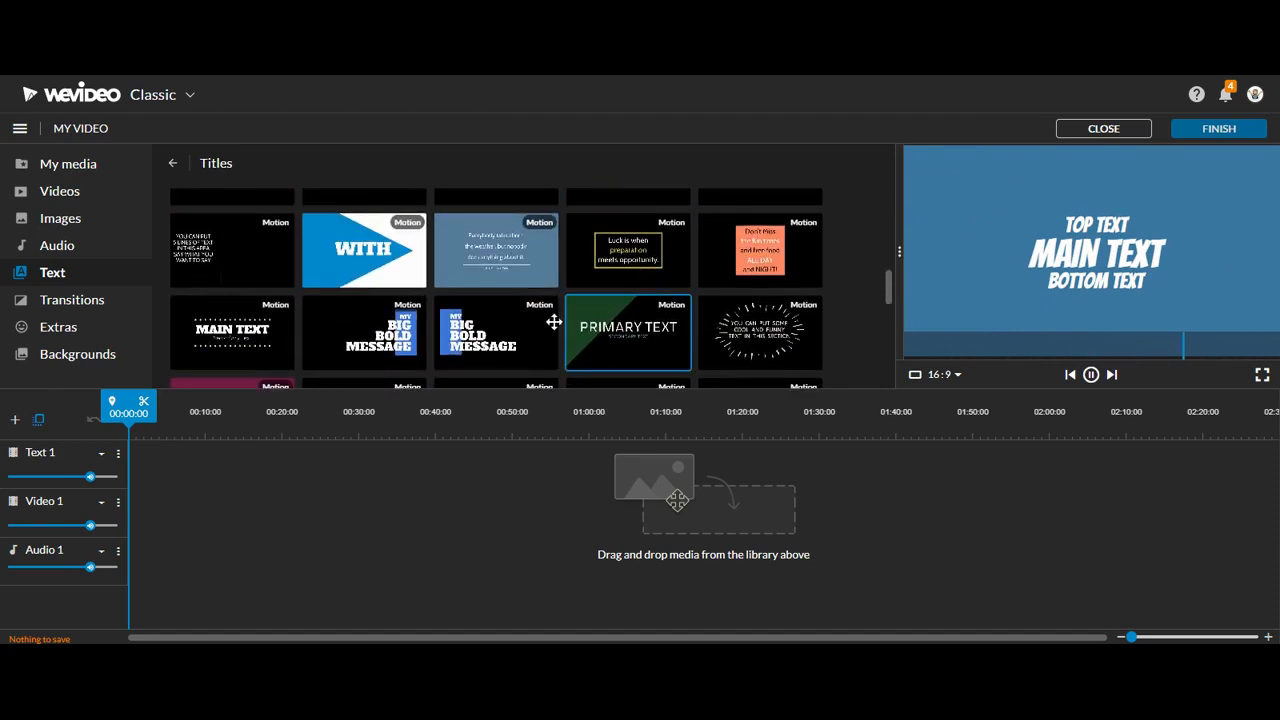
{"action": "scroll", "coordinate": [612, 305], "scroll_direction": "up", "scroll_amount": 3}
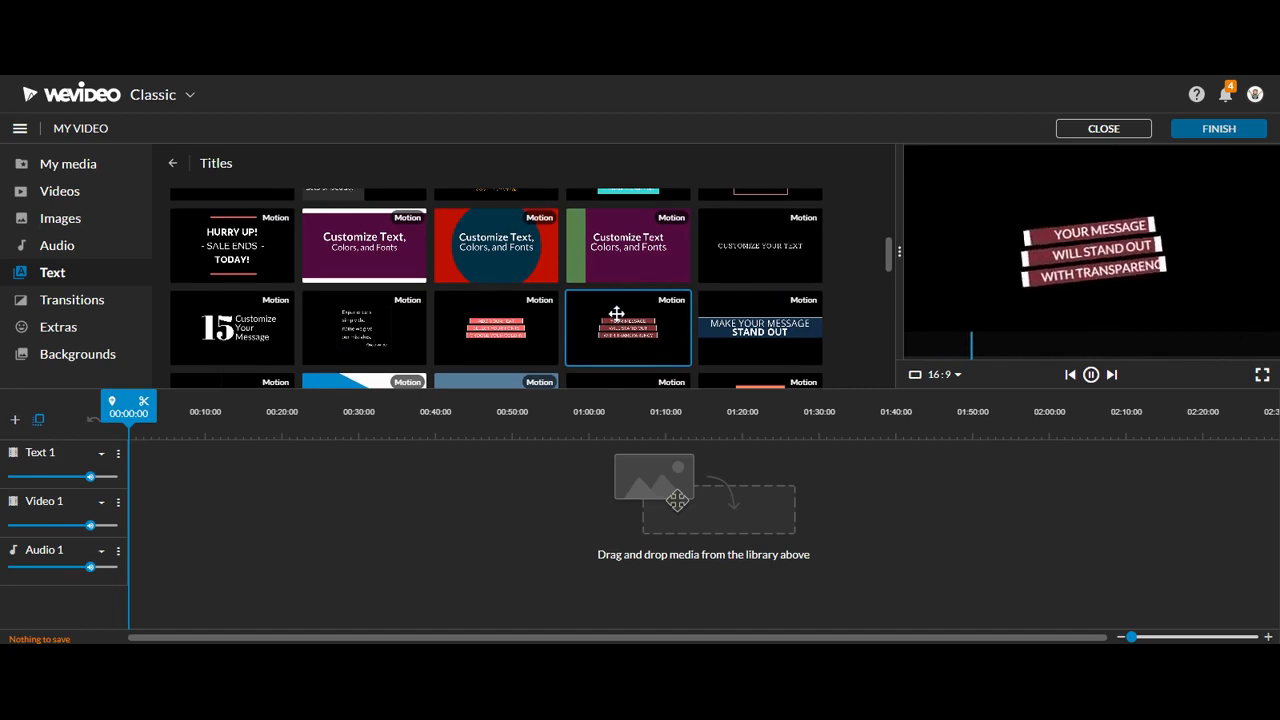
{"action": "mouse_move", "coordinate": [612, 333]}
{"action": "left_mouse_down"}
{"action": "mouse_move", "coordinate": [429, 396]}
{"action": "mouse_move", "coordinate": [189, 511]}
{"action": "mouse_move", "coordinate": [141, 513]}
{"action": "mouse_move", "coordinate": [138, 481]}
{"action": "left_mouse_up"}
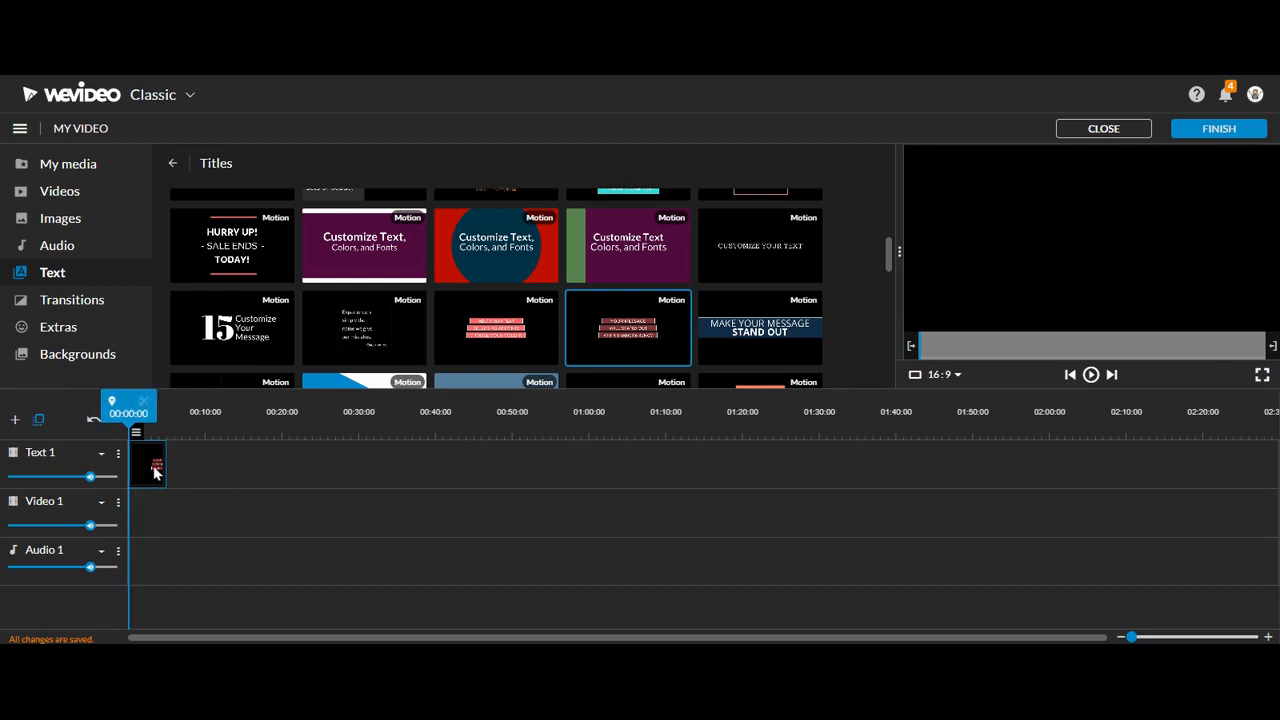
Play the title clip from the start of the timeline to review its animation
{"action": "key", "text": "space"}
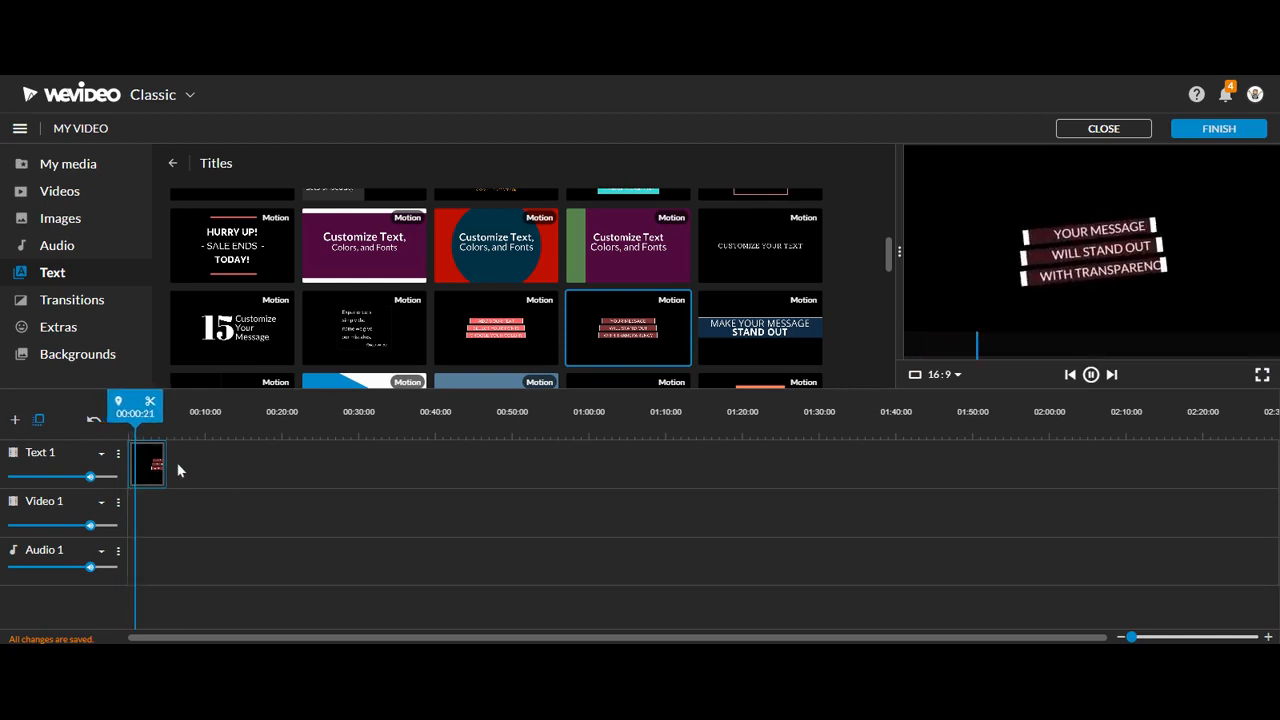
{"action": "left_click", "coordinate": [155, 450]}
{"action": "left_click_drag", "start_coordinate": [133, 406], "coordinate": [98, 407]}
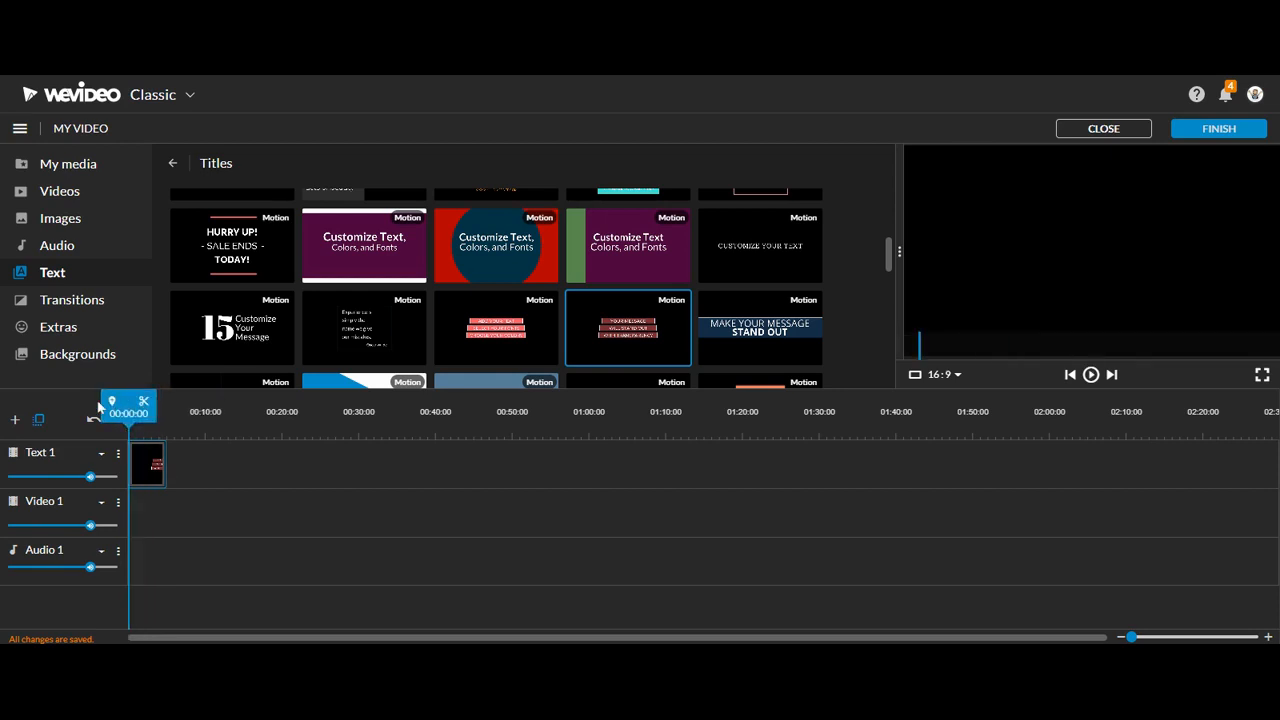
{"action": "left_click", "coordinate": [1090, 374]}
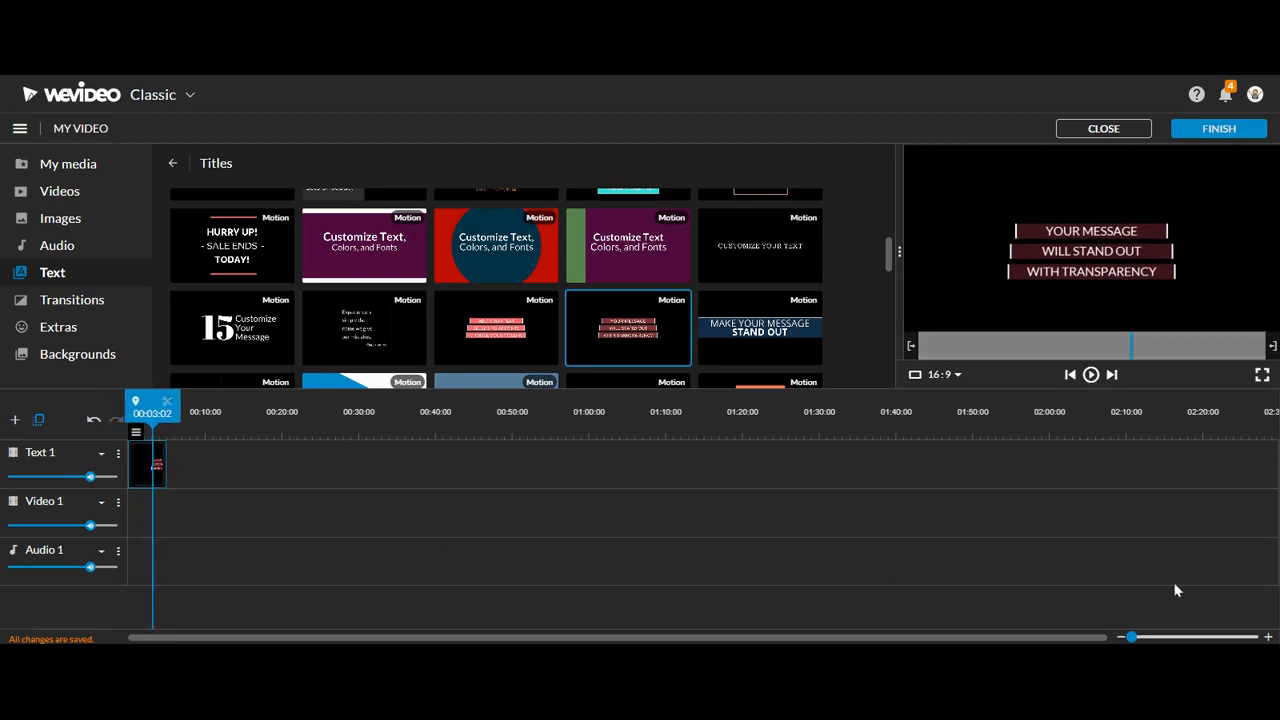
Magnify the timeline, return the playhead to the start, and open the title clip in the clip editor
{"action": "left_click_drag", "start_coordinate": [1130, 636], "coordinate": [1146, 636]}
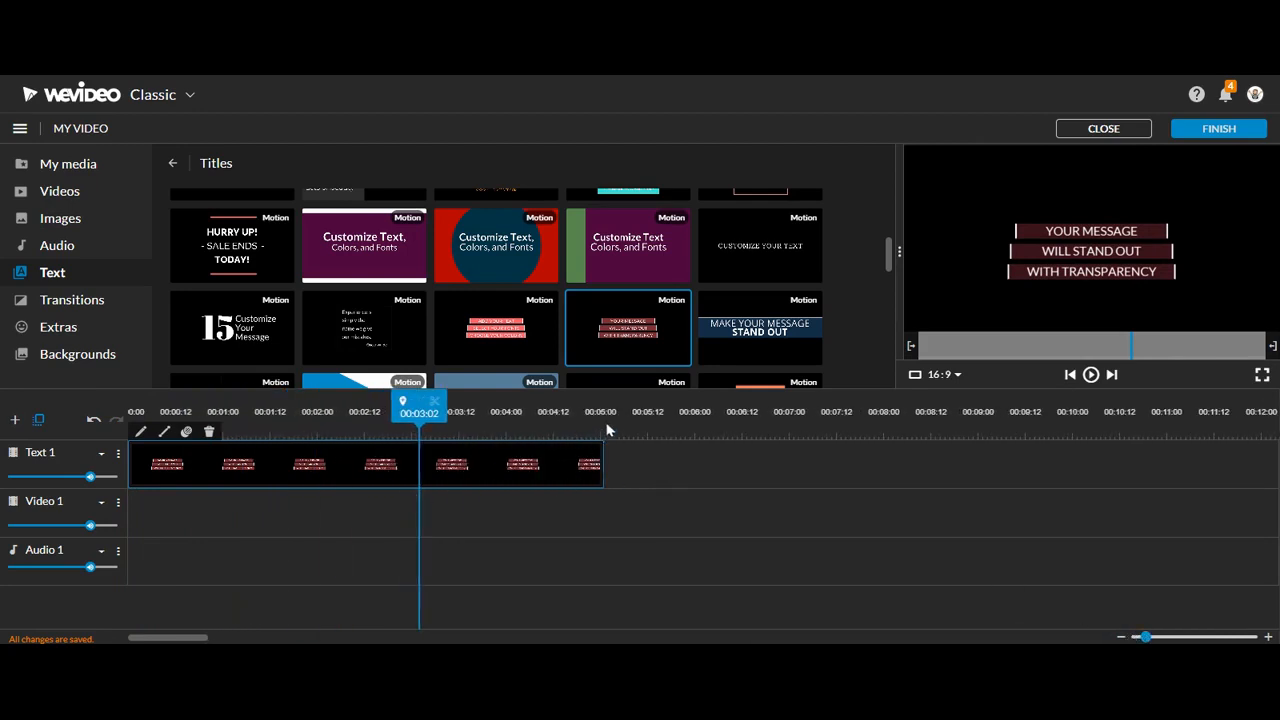
{"action": "left_click_drag", "start_coordinate": [436, 413], "coordinate": [130, 413]}
{"action": "double_click", "coordinate": [330, 467]}
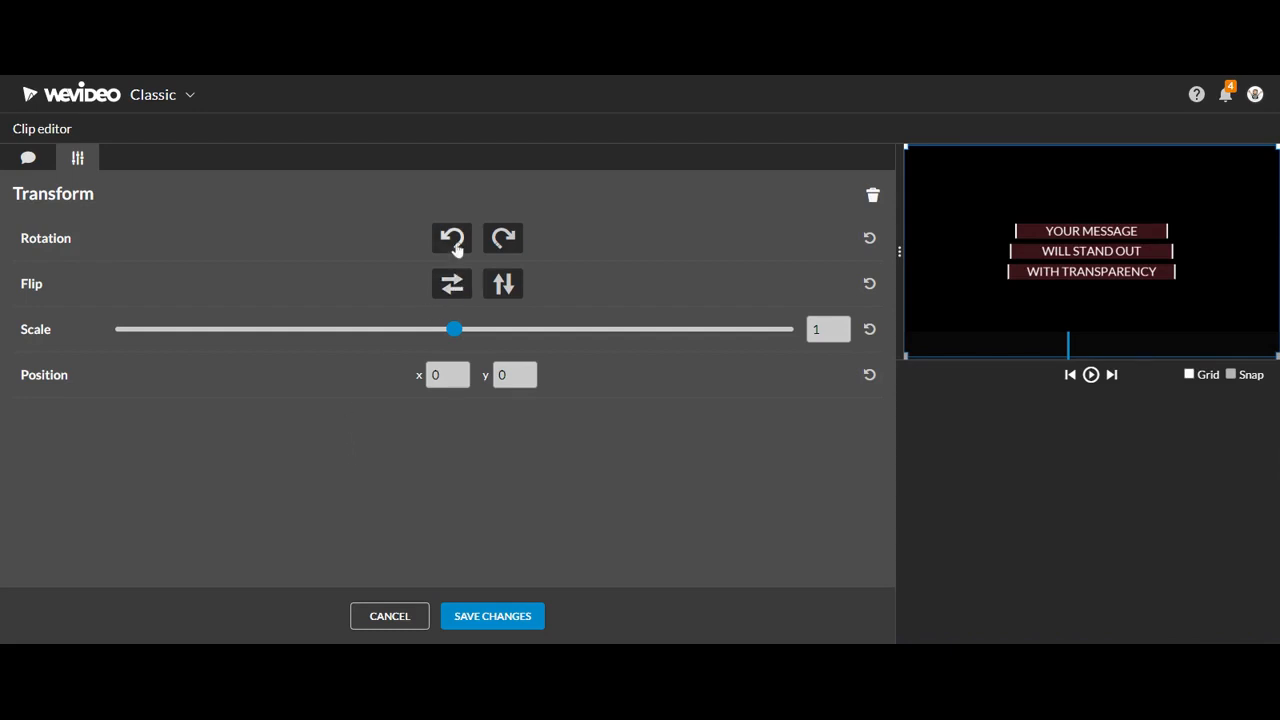
Try rotating the title clockwise in four steps through a full turn
{"action": "left_click", "coordinate": [504, 238]}
{"action": "left_click", "coordinate": [505, 238]}
{"action": "left_click", "coordinate": [510, 238]}
{"action": "left_click", "coordinate": [510, 238]}
Try scaling the title to 0.75 and moving it to about x 261, y -236, resetting the scale and the position after each test
{"action": "left_click_drag", "start_coordinate": [452, 331], "coordinate": [370, 340]}
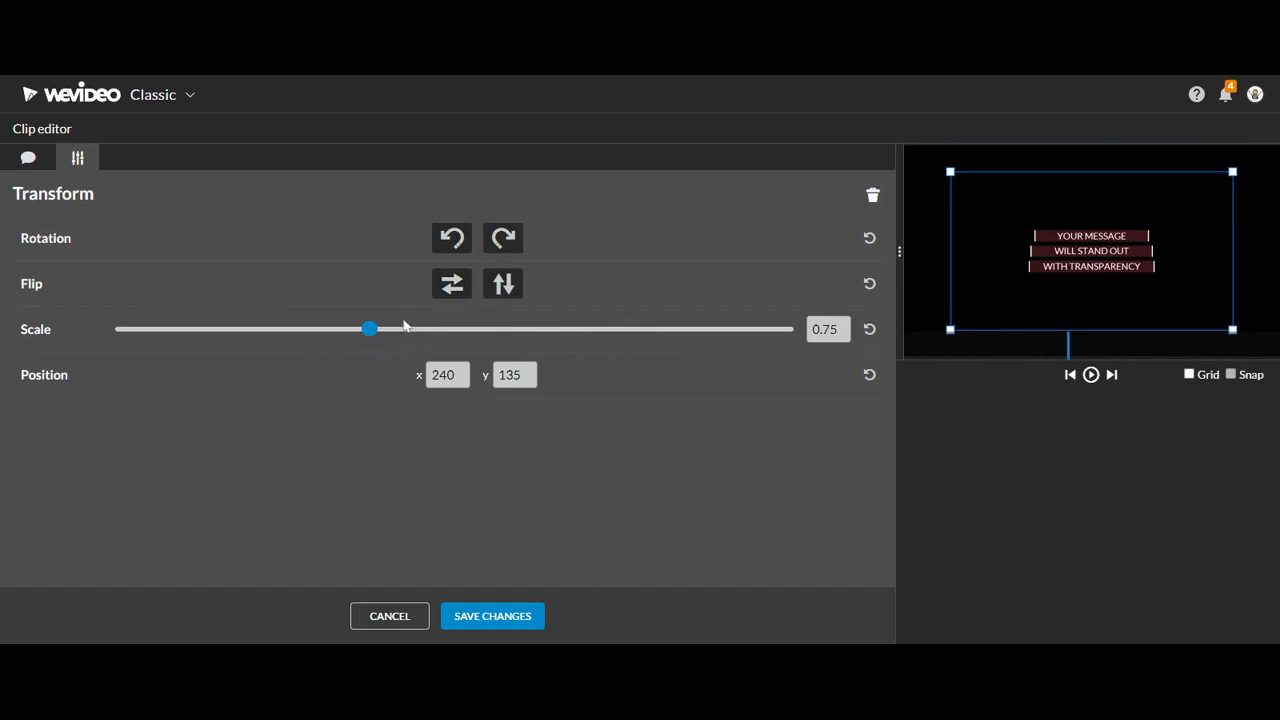
{"action": "left_click", "coordinate": [870, 331]}
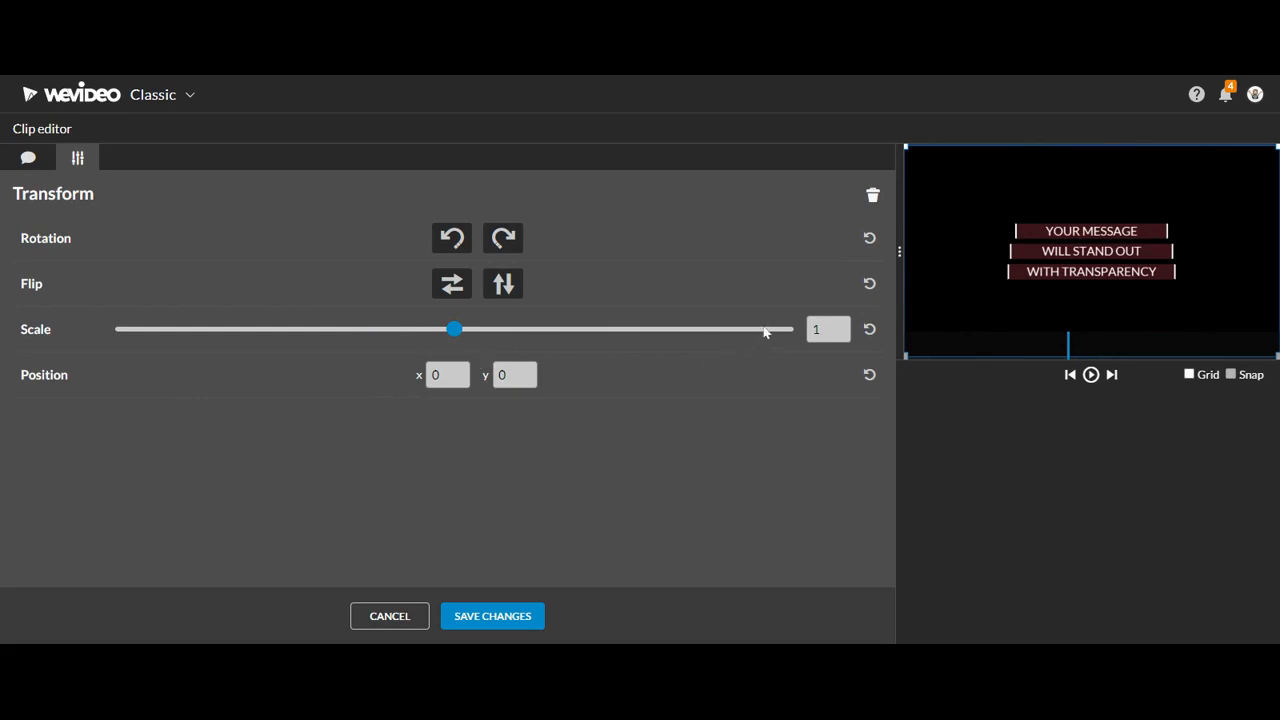
{"action": "left_click_drag", "start_coordinate": [997, 274], "coordinate": [1039, 237]}
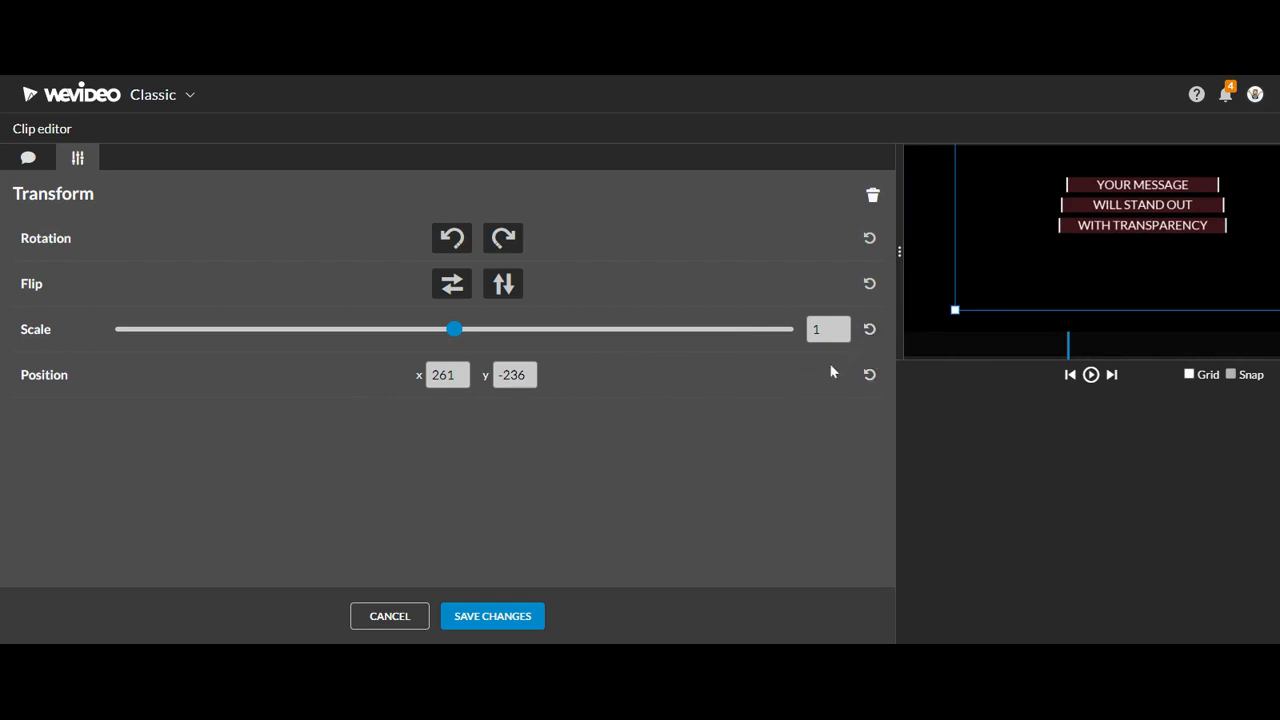
{"action": "left_click", "coordinate": [869, 374]}
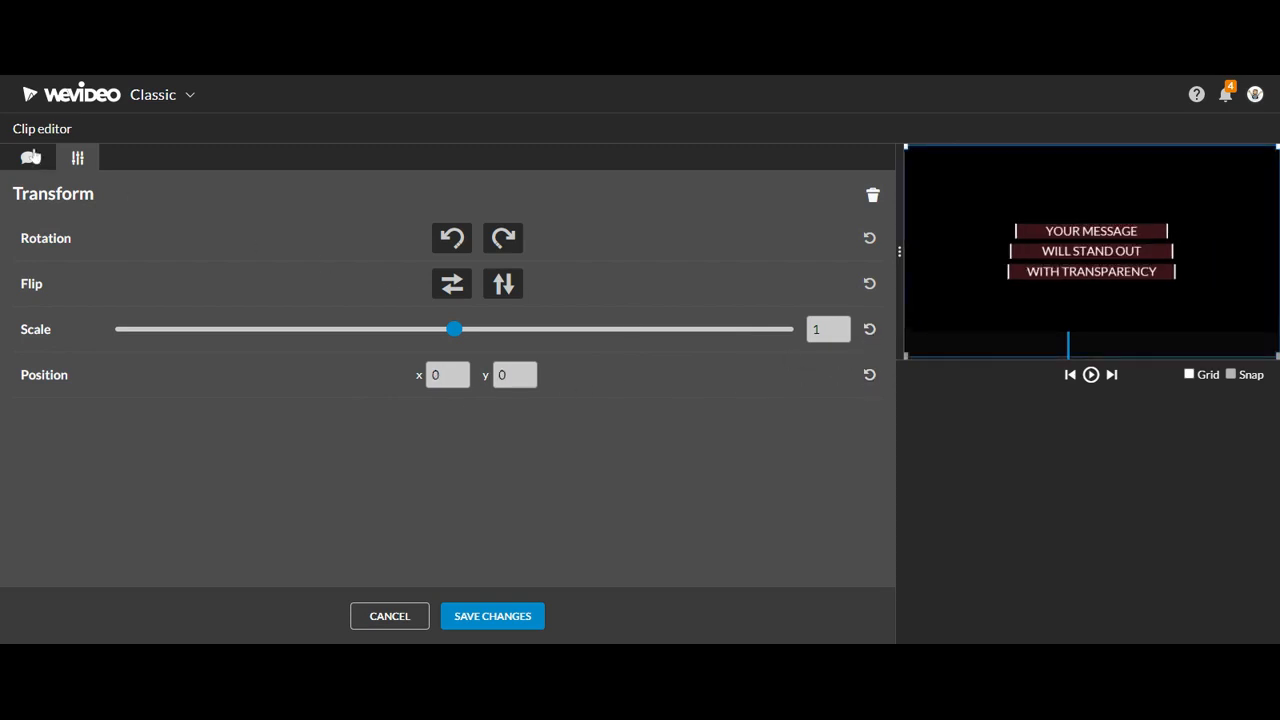
In the title's properties, set the text color to yellow and the semi-transparent bar color to green
{"action": "left_click", "coordinate": [29, 160]}
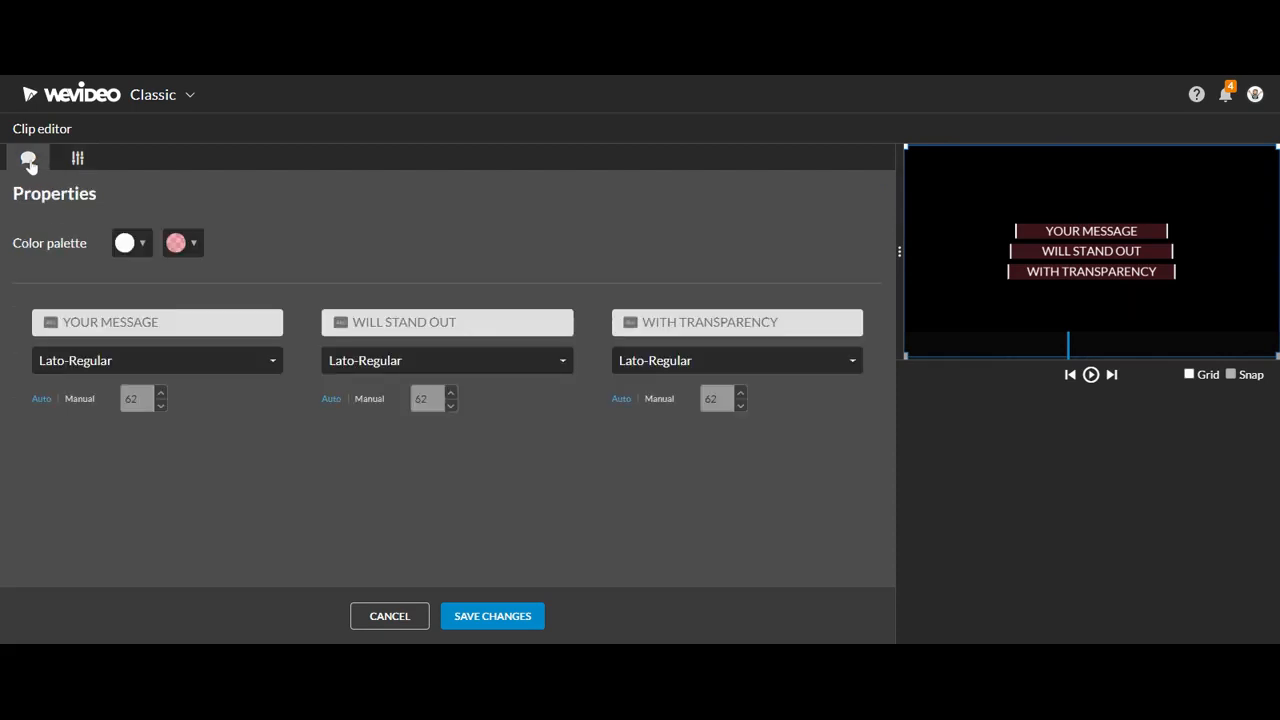
{"action": "left_click", "coordinate": [137, 245]}
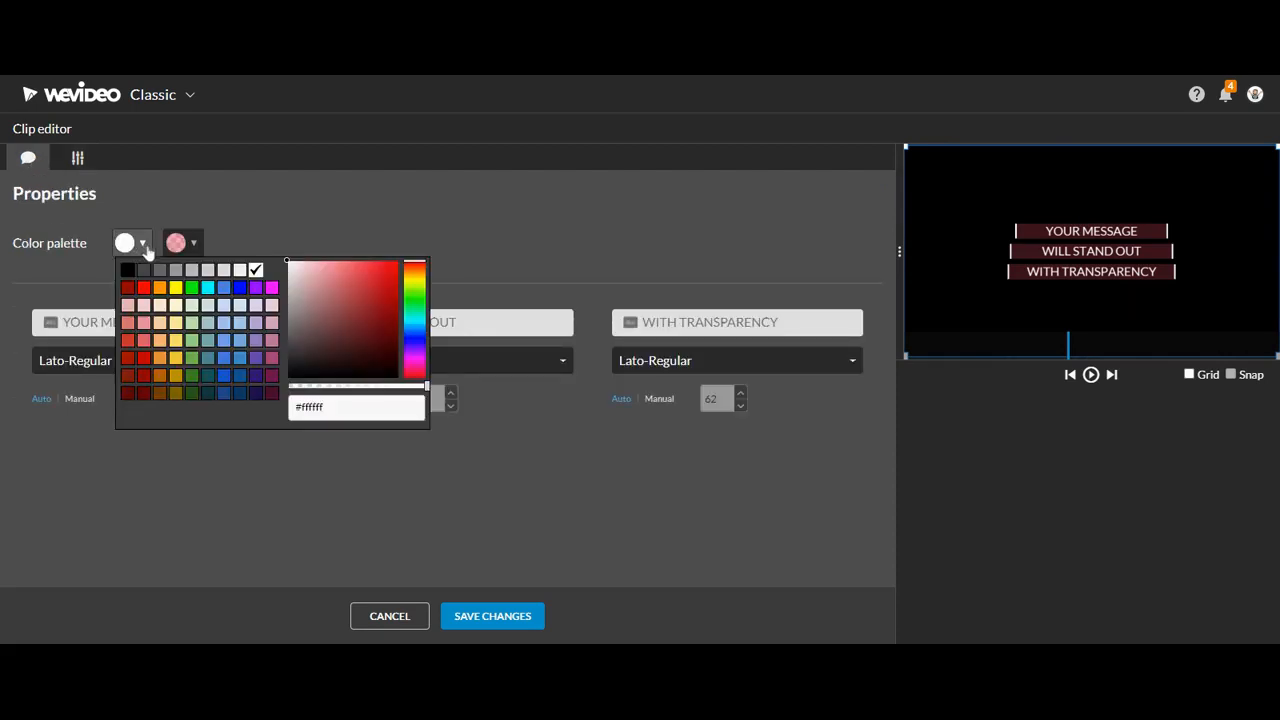
{"action": "left_click", "coordinate": [176, 288]}
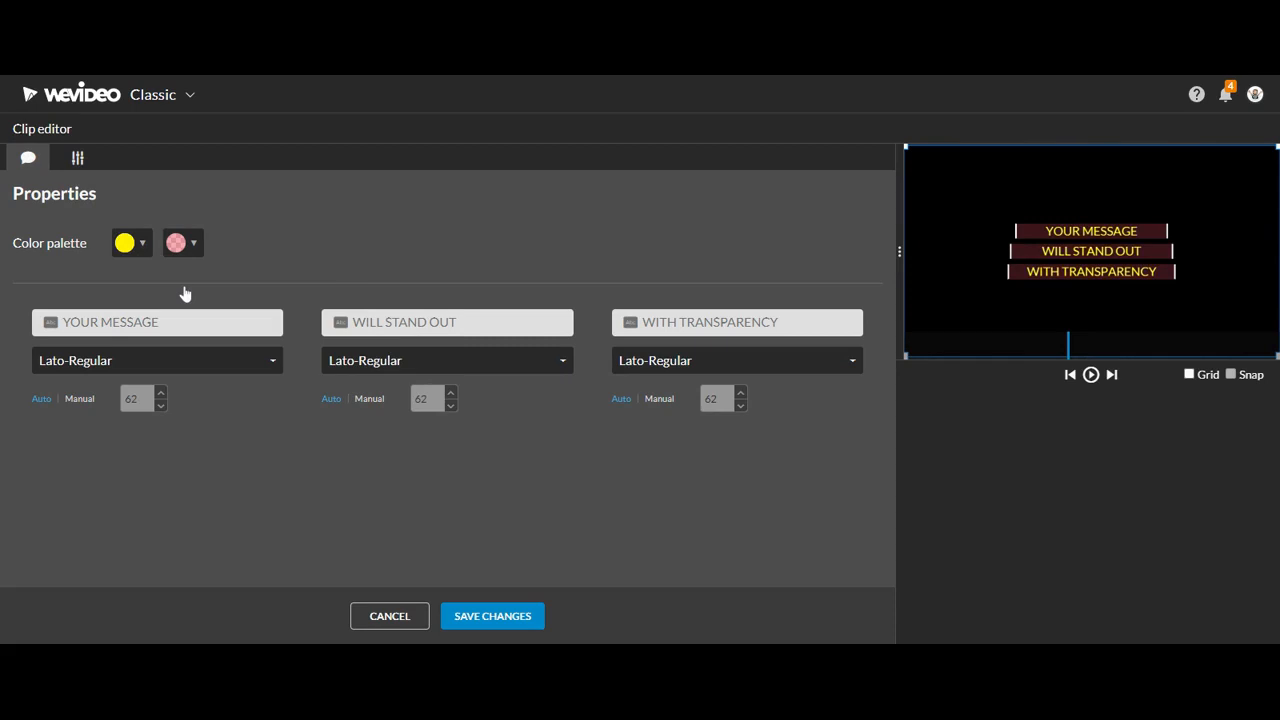
{"action": "left_click", "coordinate": [186, 246]}
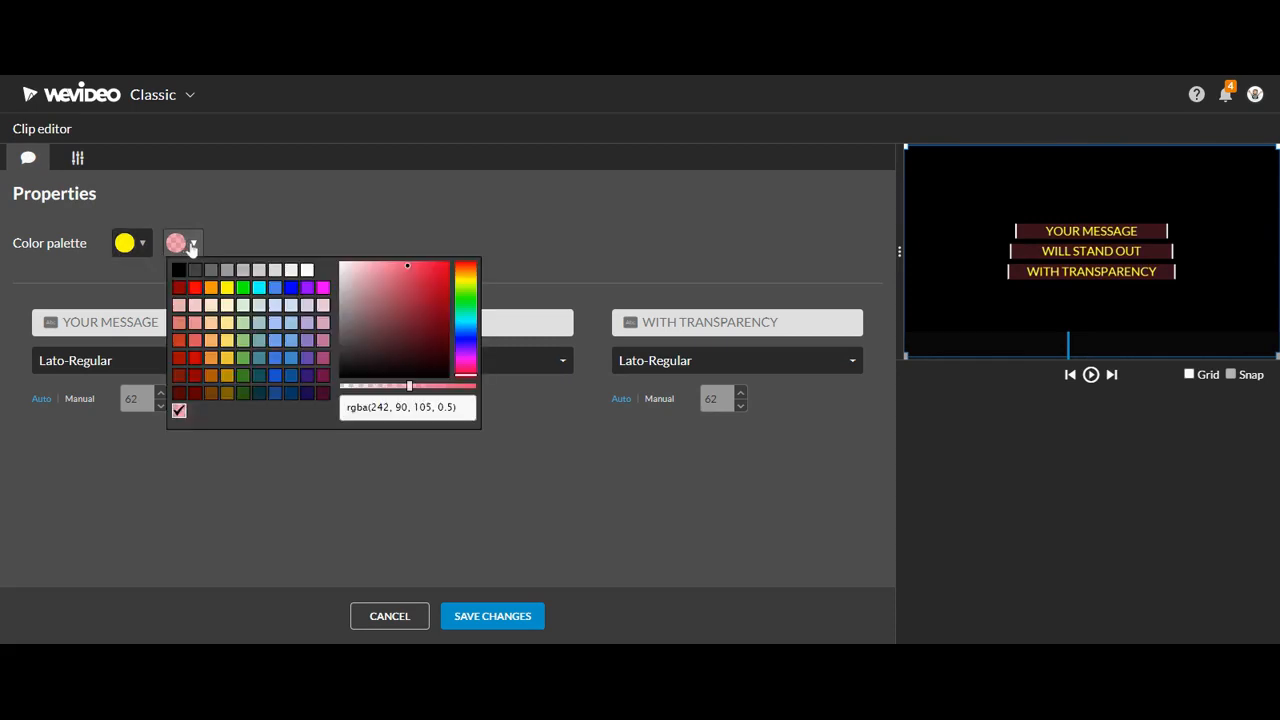
{"action": "left_click", "coordinate": [241, 291]}
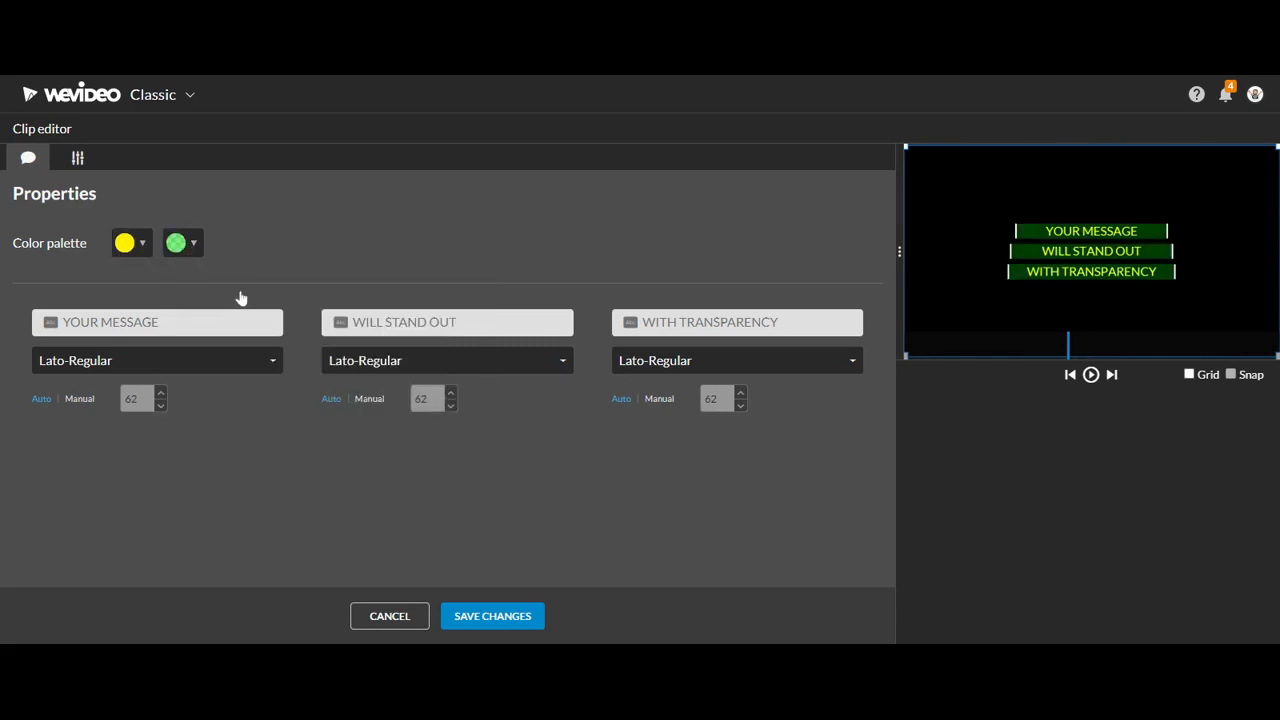
Try #ffd966 as the title's text color and settle on the darker gold swatch directly below it
{"action": "left_click", "coordinate": [143, 246]}
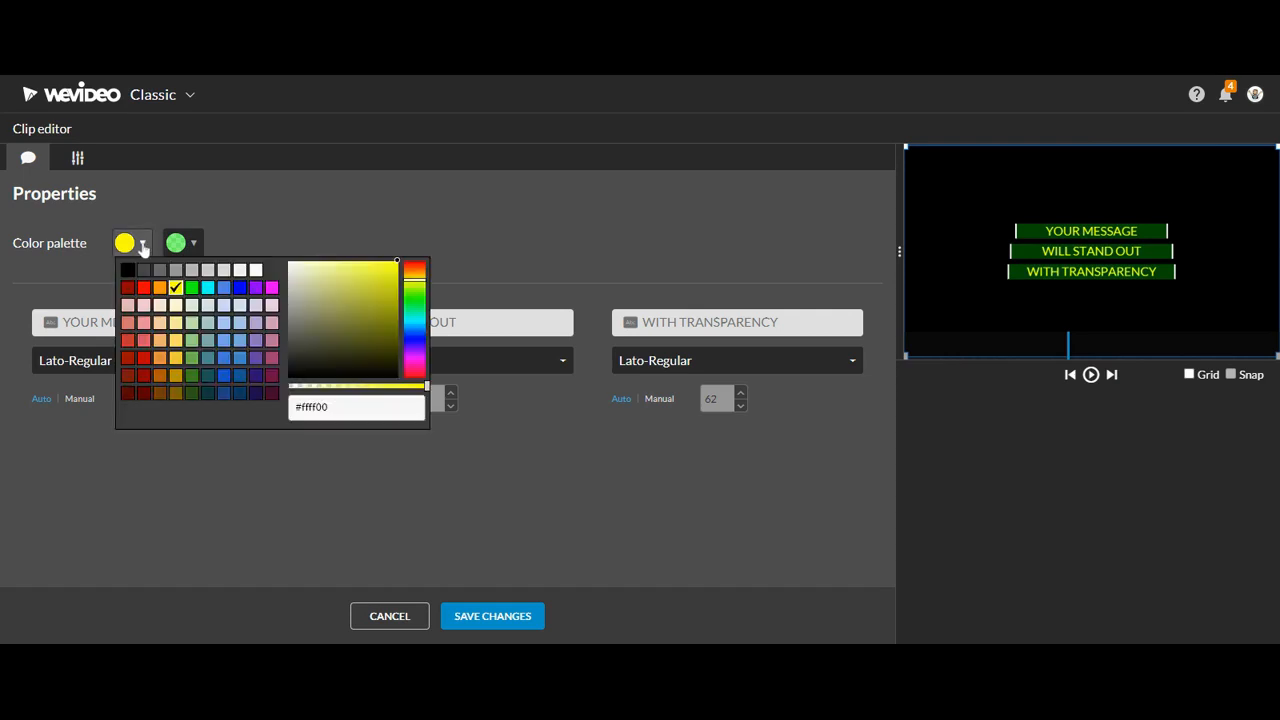
{"action": "left_click", "coordinate": [175, 357]}
{"action": "left_click", "coordinate": [140, 246]}
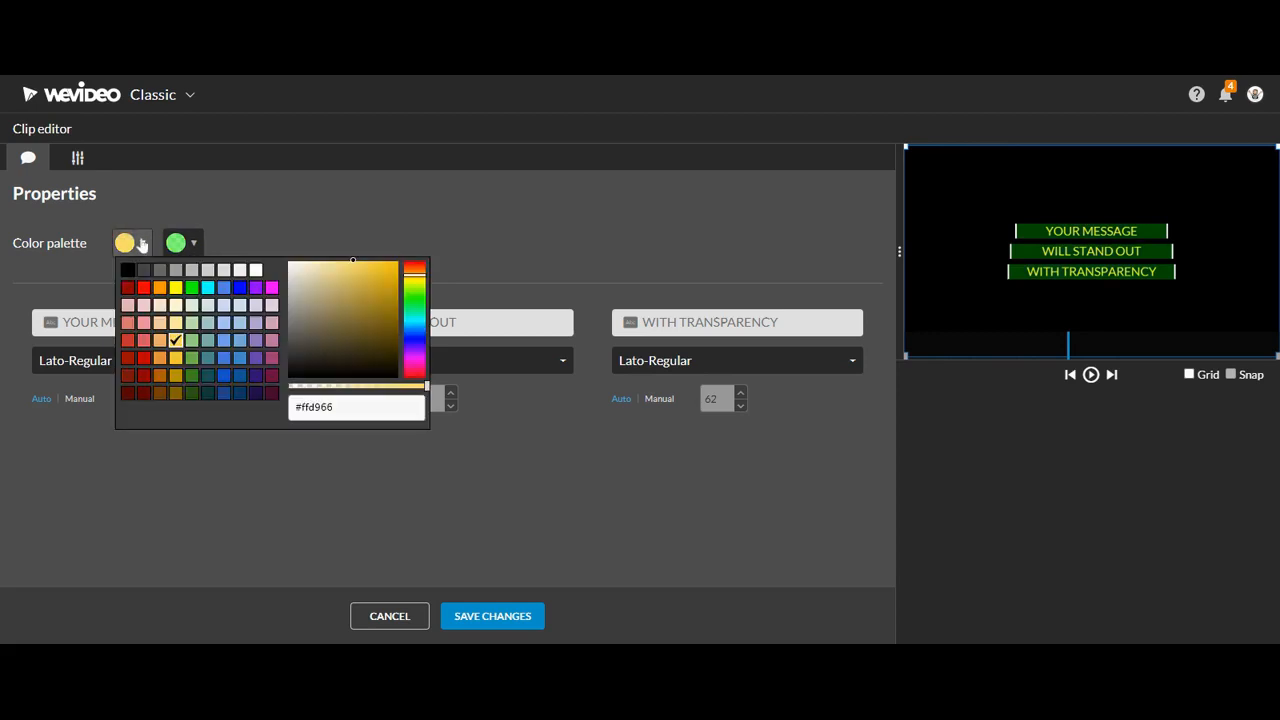
{"action": "left_click_drag", "start_coordinate": [334, 407], "coordinate": [270, 413]}
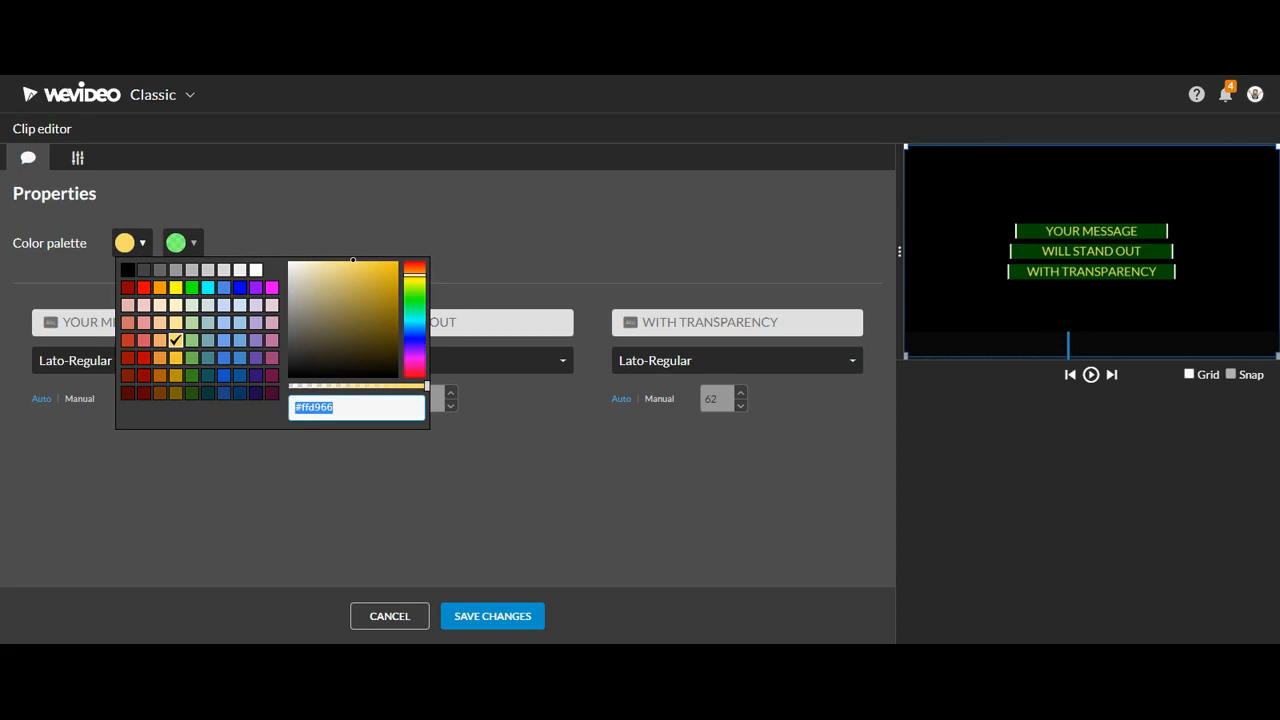
{"action": "left_click", "coordinate": [176, 357]}
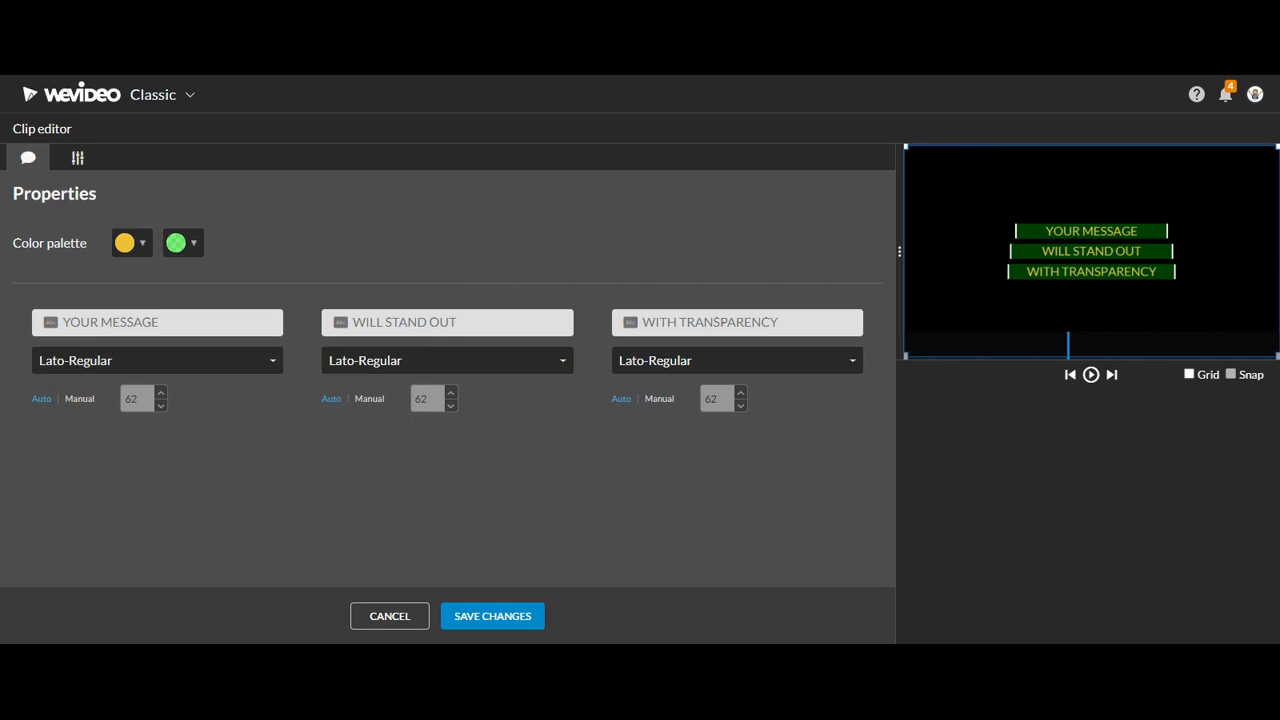
Replace the title's three lines with "Hello", "Thanks for watching" and the person's first name followed by four exclamation marks
{"action": "left_click", "coordinate": [62, 322]}
{"action": "type", "text": "Hello"}
{"action": "left_click", "coordinate": [353, 322]}
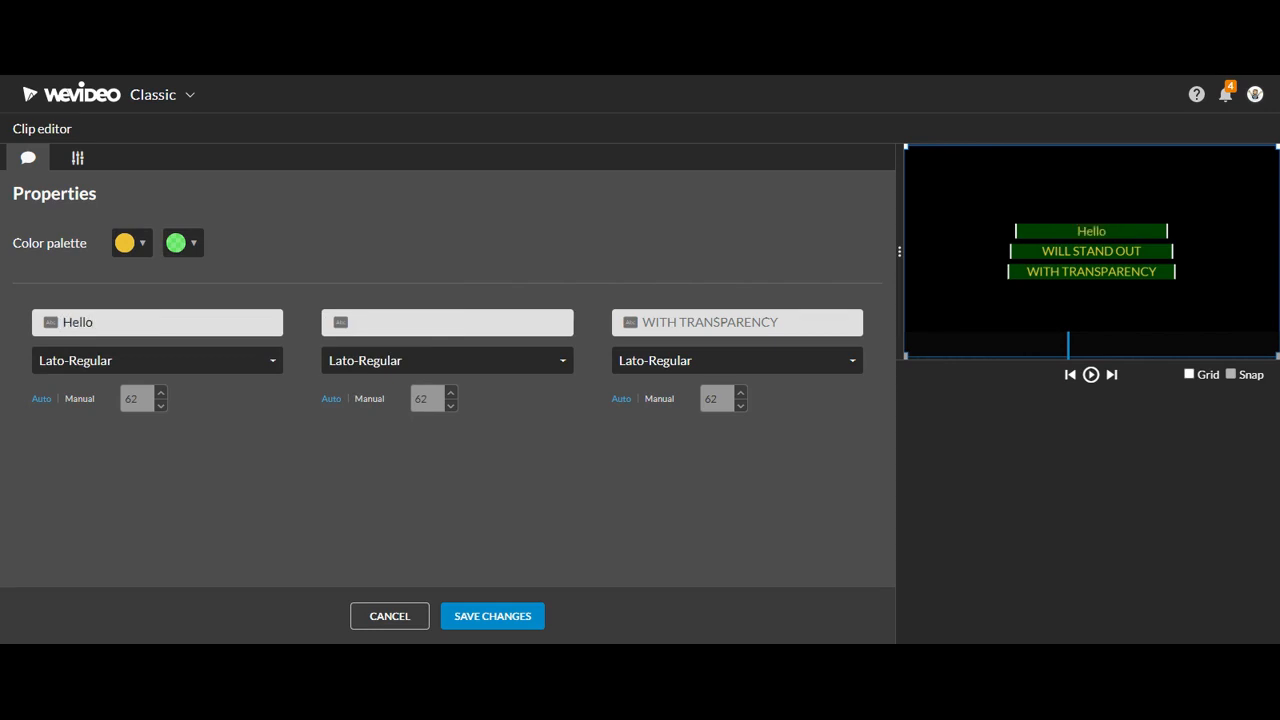
{"action": "type", "text": "Thank"}
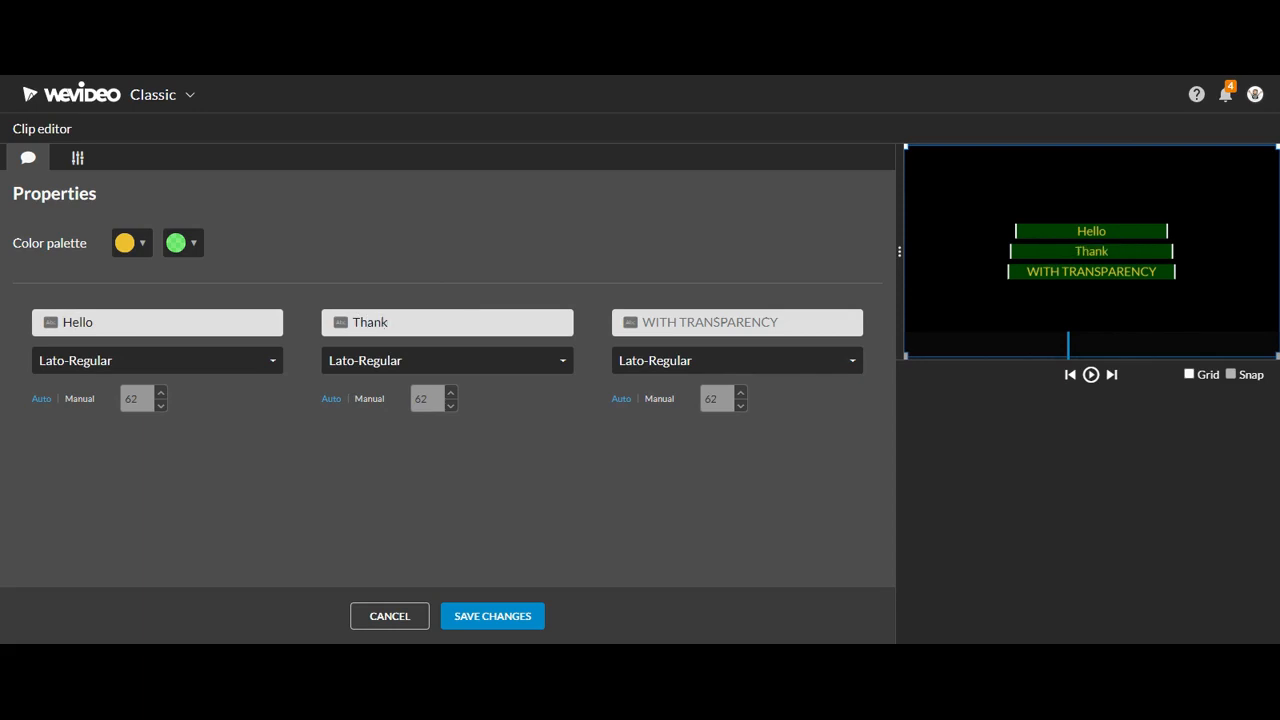
{"action": "type", "text": "g"}
{"action": "left_click", "coordinate": [642, 322]}
{"action": "type", "text": "Kyle"}
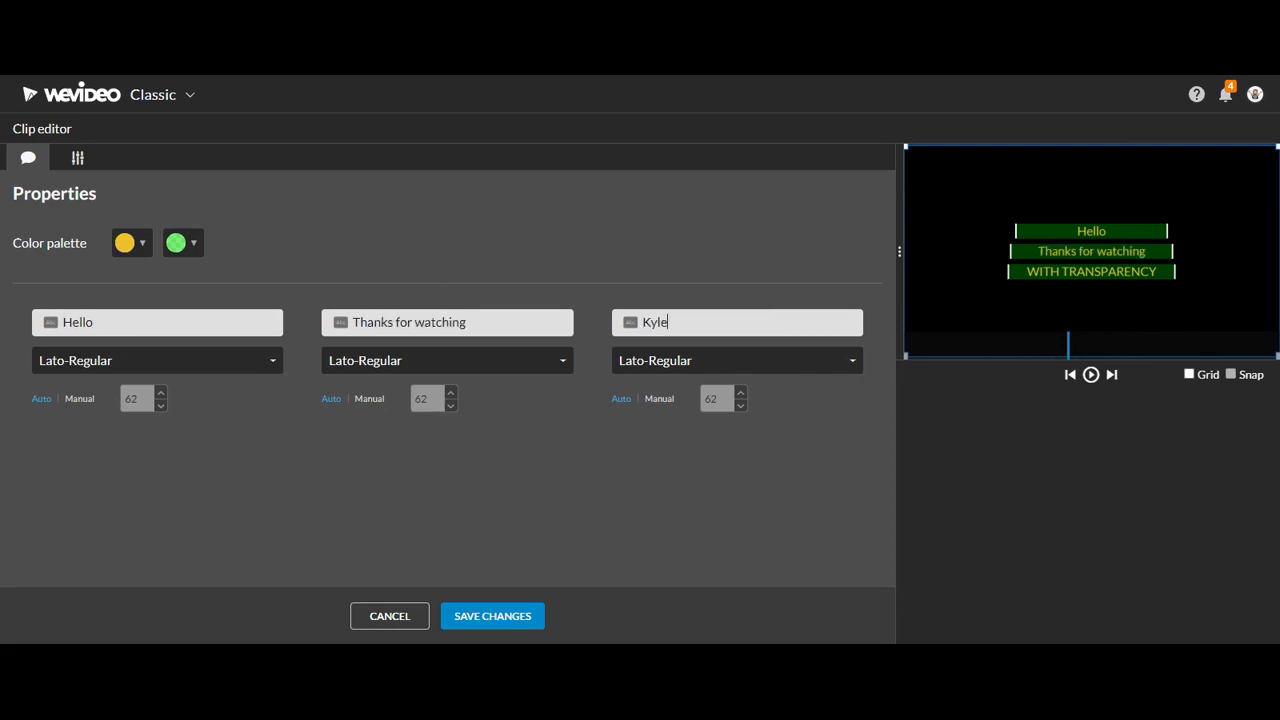
{"action": "type", "text": "!!!!"}
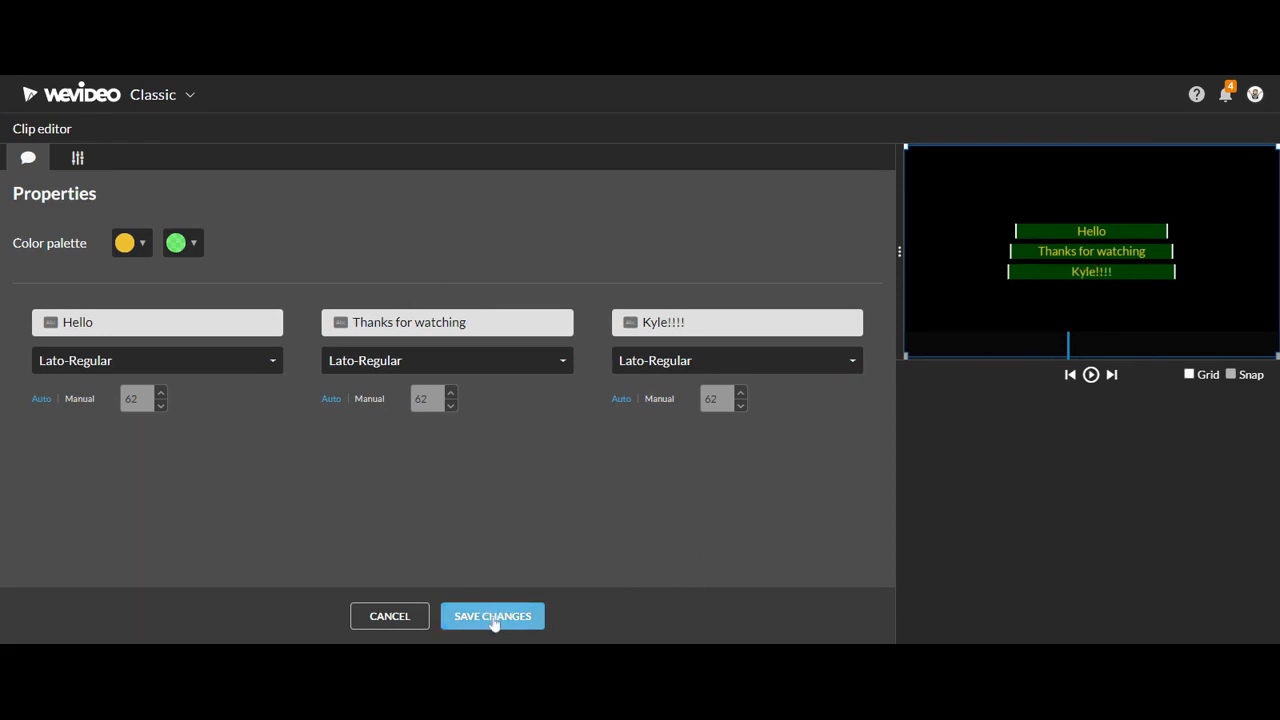
Try a manual font size of 150 on the title's first line and return it to automatic sizing
{"action": "left_click", "coordinate": [78, 400]}
{"action": "double_click", "coordinate": [161, 396]}
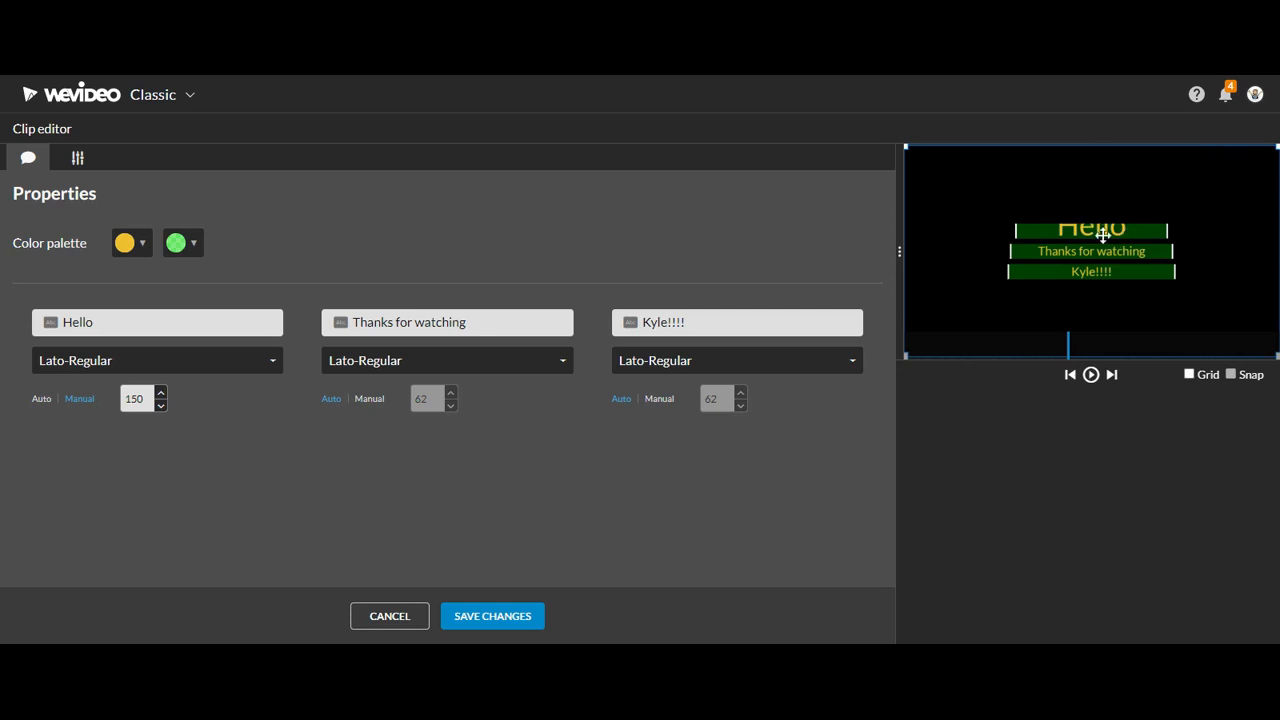
{"action": "left_click", "coordinate": [39, 400]}
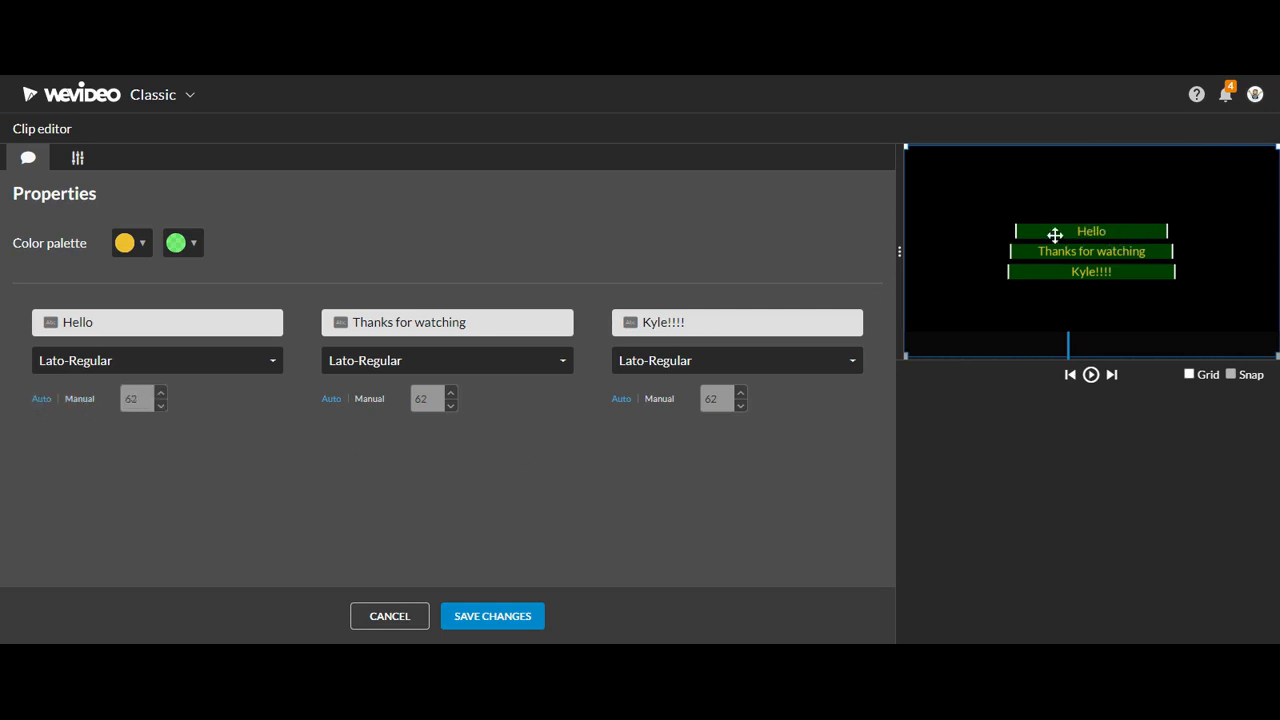
Save the title changes and play the timeline from the start to preview the animated title
{"action": "left_click", "coordinate": [513, 616]}
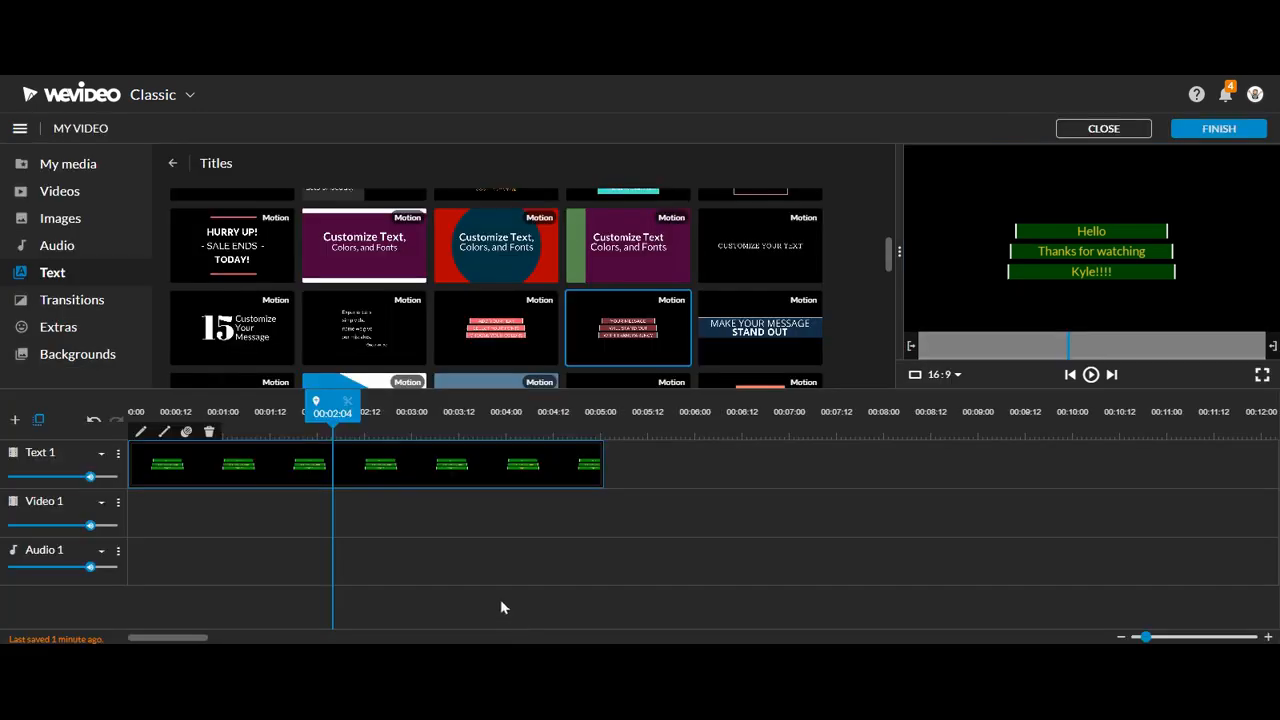
{"action": "left_click_drag", "start_coordinate": [333, 413], "coordinate": [130, 413]}
{"action": "key", "text": "space"}
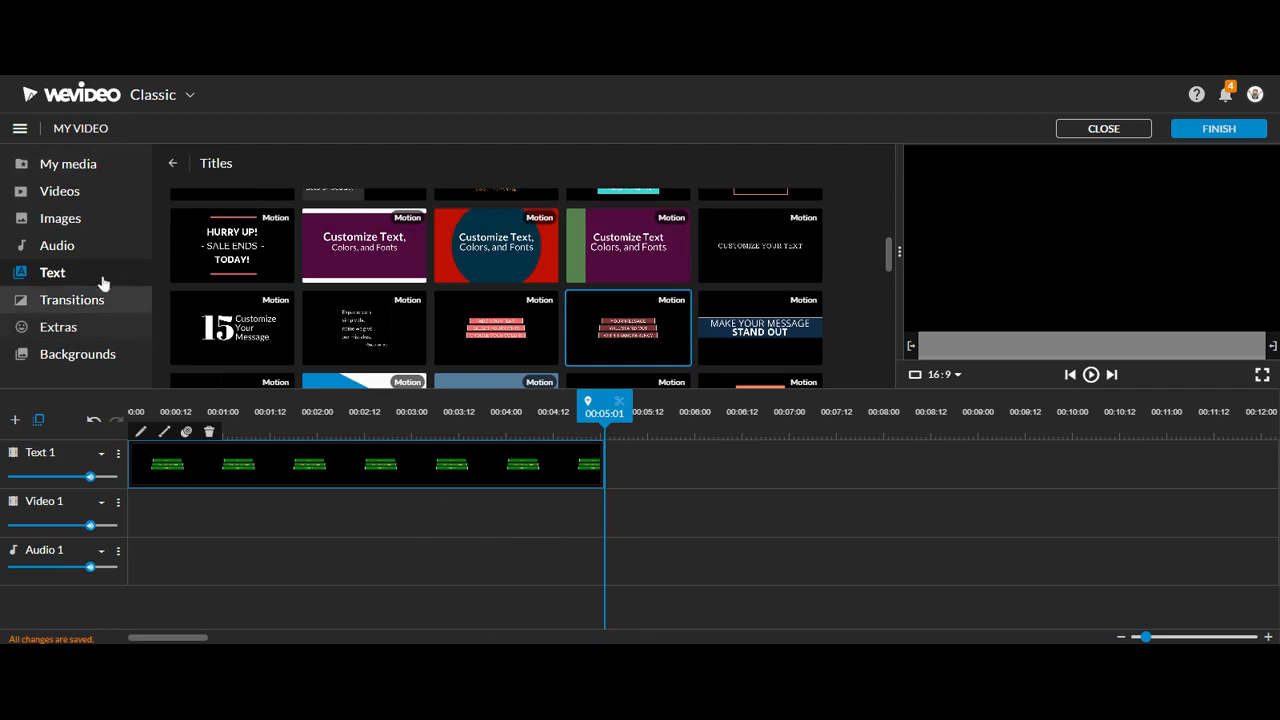
Preview the favorite track Spa Waves in the stock audio library and browse the music categories below it
{"action": "left_click", "coordinate": [70, 246]}
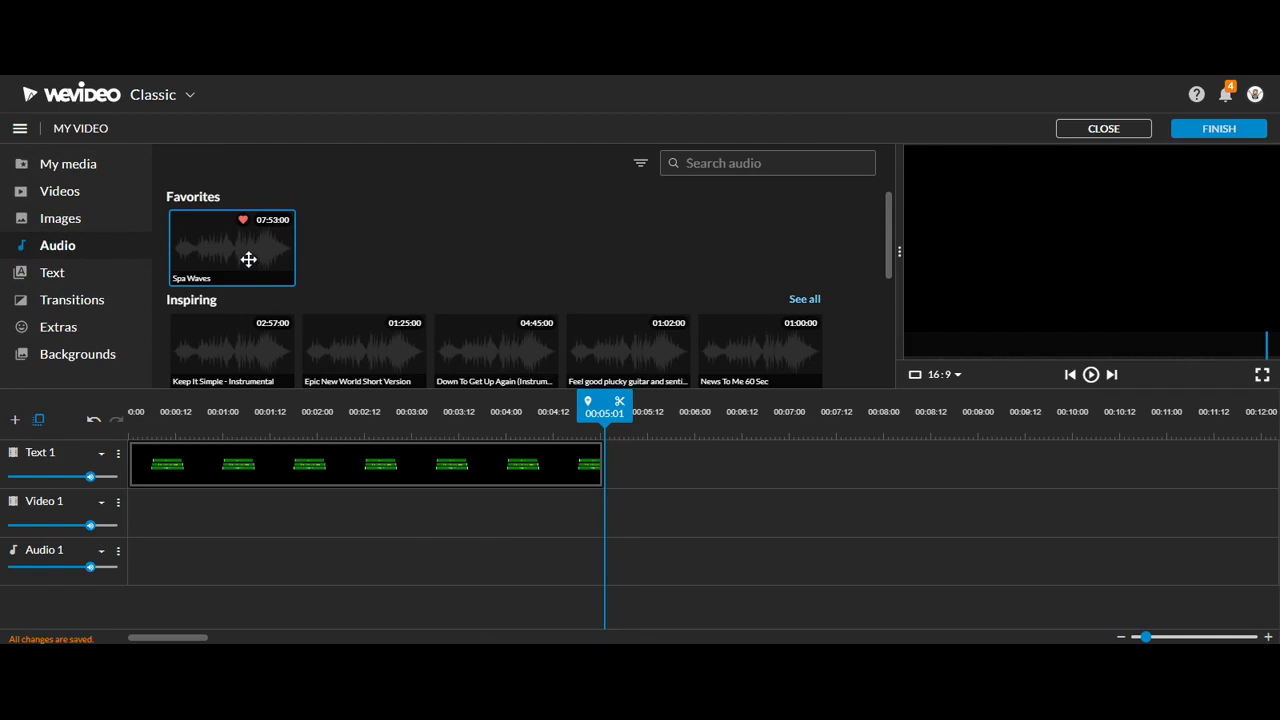
{"action": "left_click", "coordinate": [248, 259]}
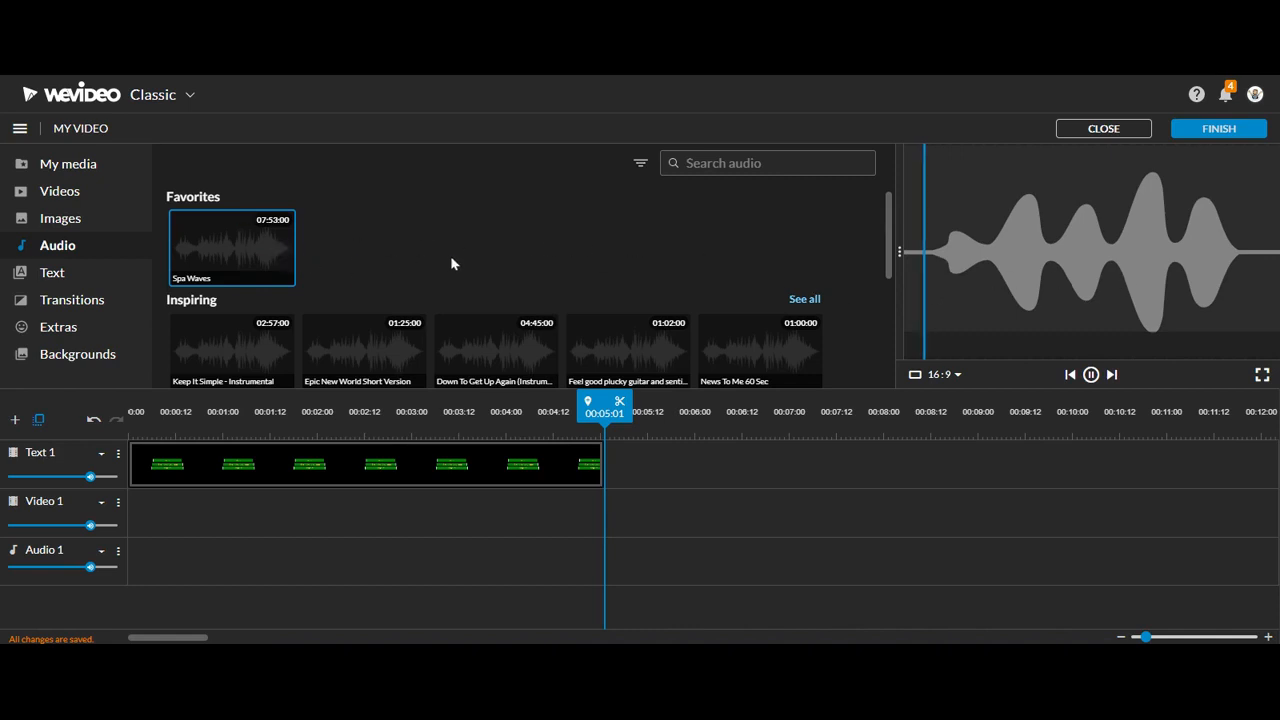
{"action": "scroll", "coordinate": [450, 263], "scroll_direction": "down", "scroll_amount": 1}
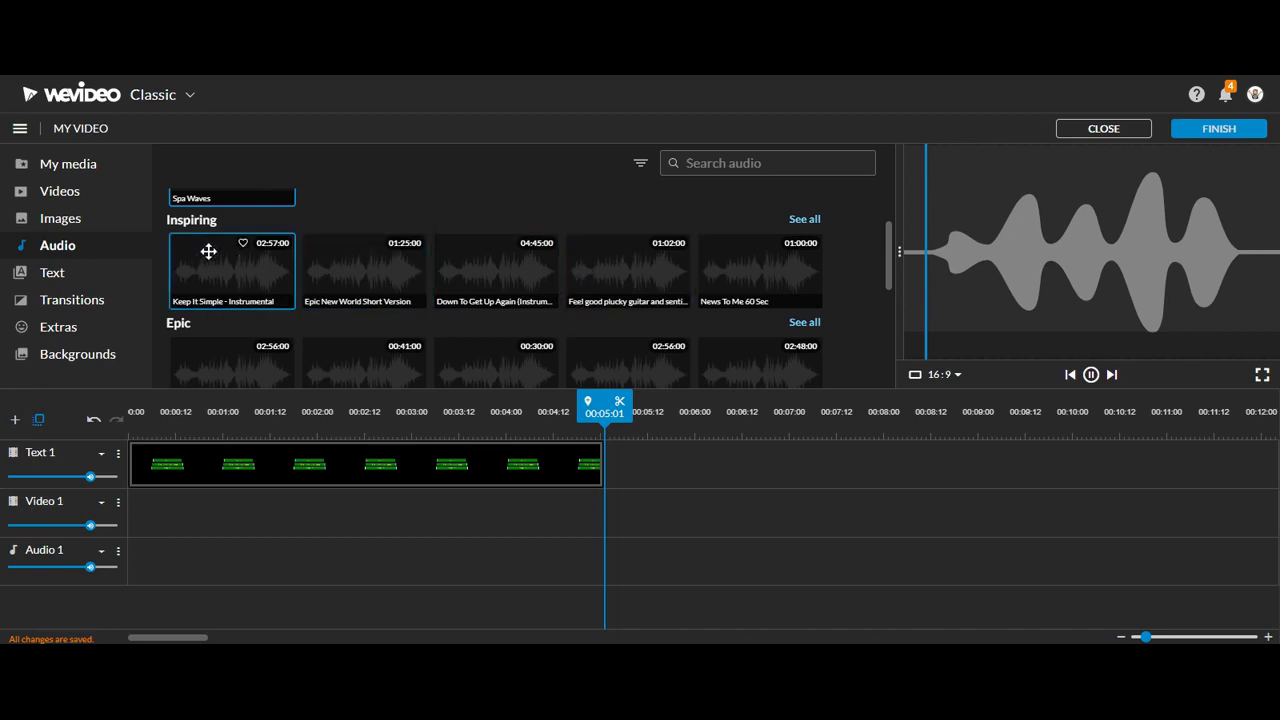
{"action": "scroll", "coordinate": [270, 255], "scroll_direction": "down", "scroll_amount": 3}
{"action": "scroll", "coordinate": [265, 312], "scroll_direction": "down", "scroll_amount": 4}
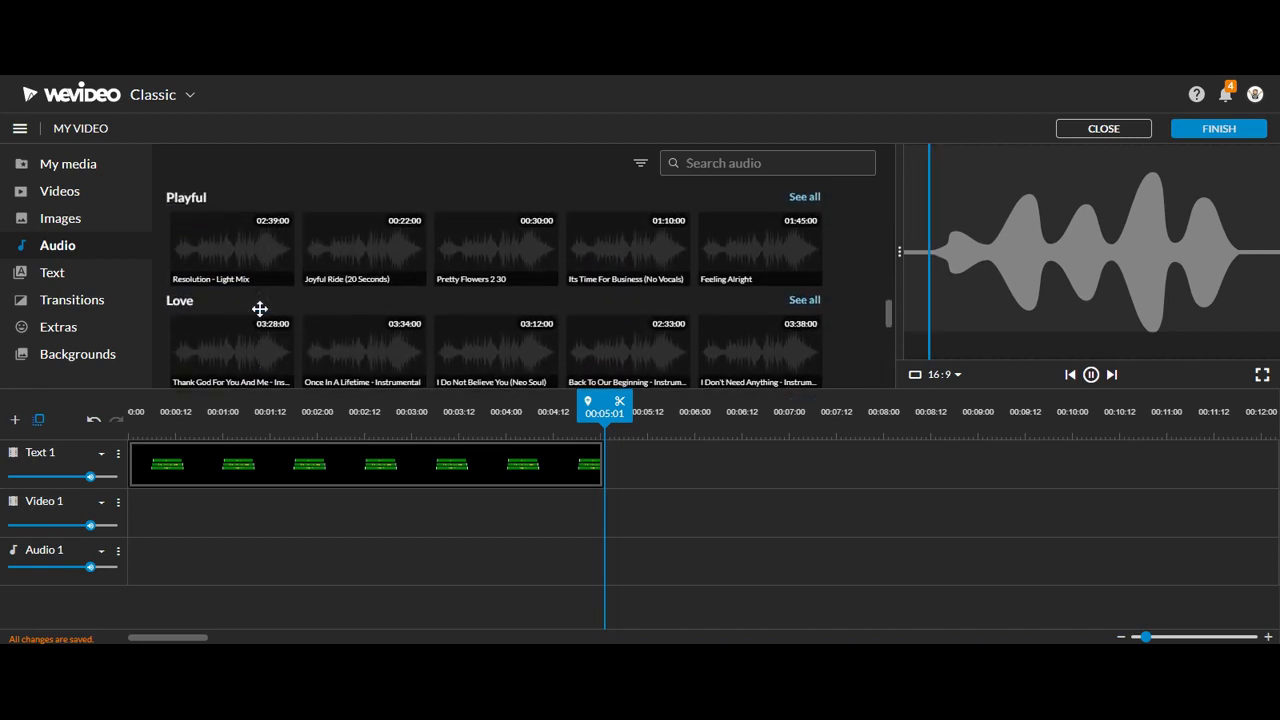
{"action": "scroll", "coordinate": [808, 285], "scroll_direction": "up", "scroll_amount": 1}
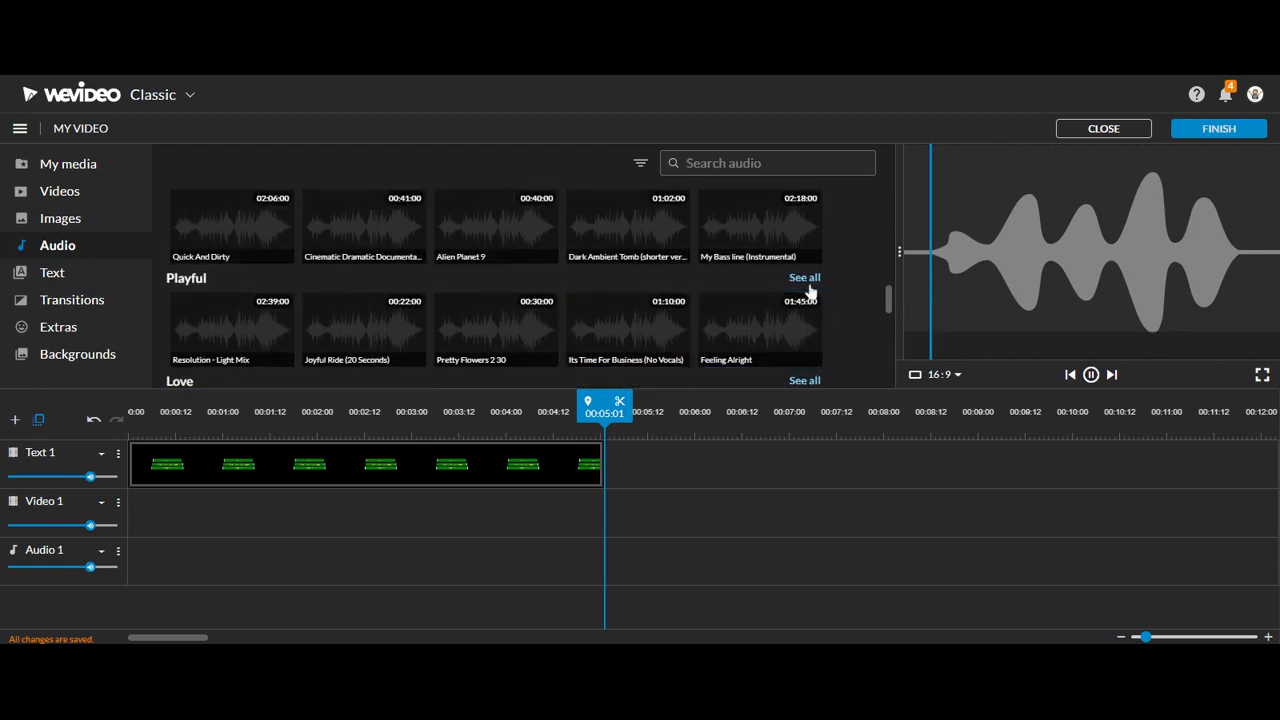
Show all tracks in the Playful category and listen to a preview of Brooklyn Streets
{"action": "left_click", "coordinate": [805, 279]}
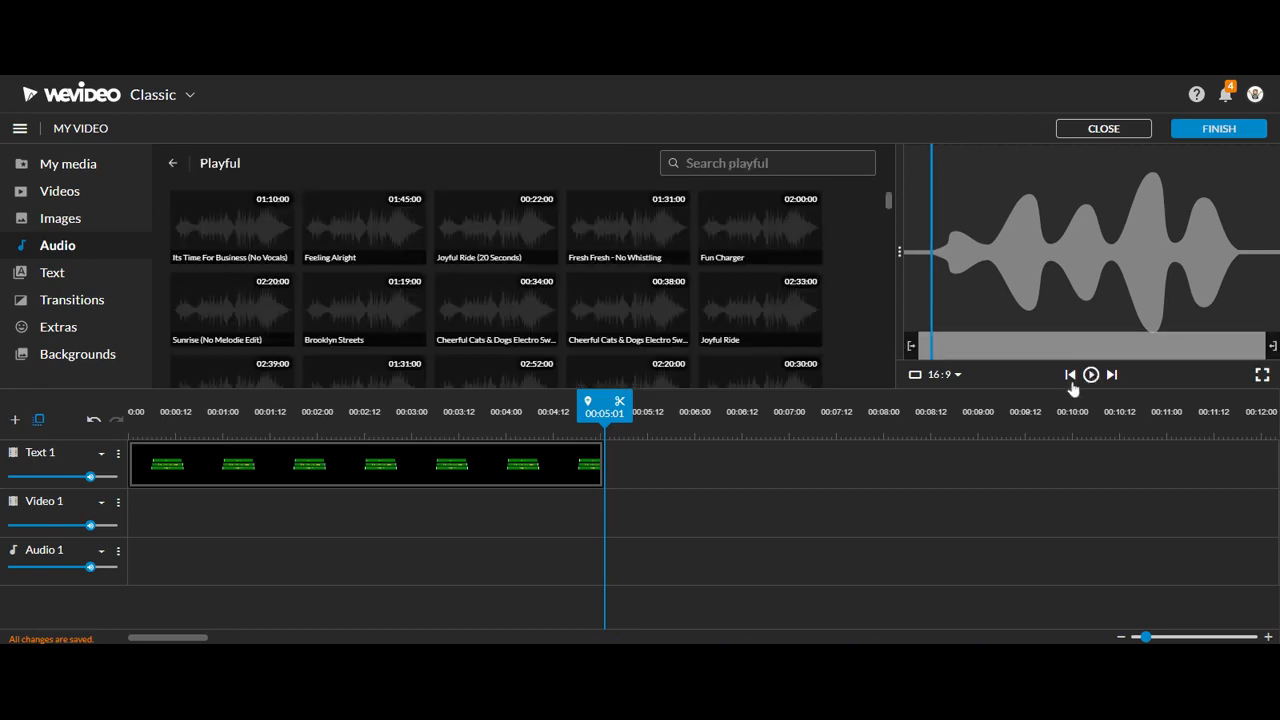
{"action": "scroll", "coordinate": [300, 271], "scroll_direction": "down", "scroll_amount": 1}
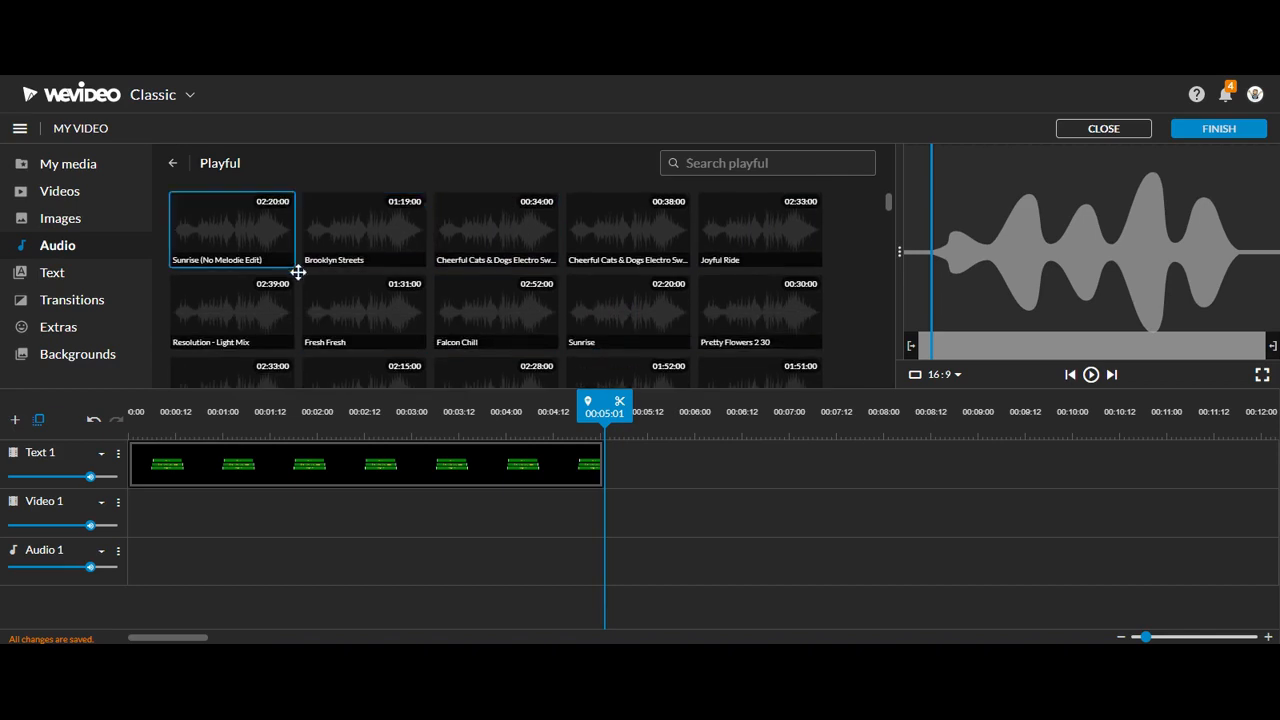
{"action": "left_click", "coordinate": [367, 234]}
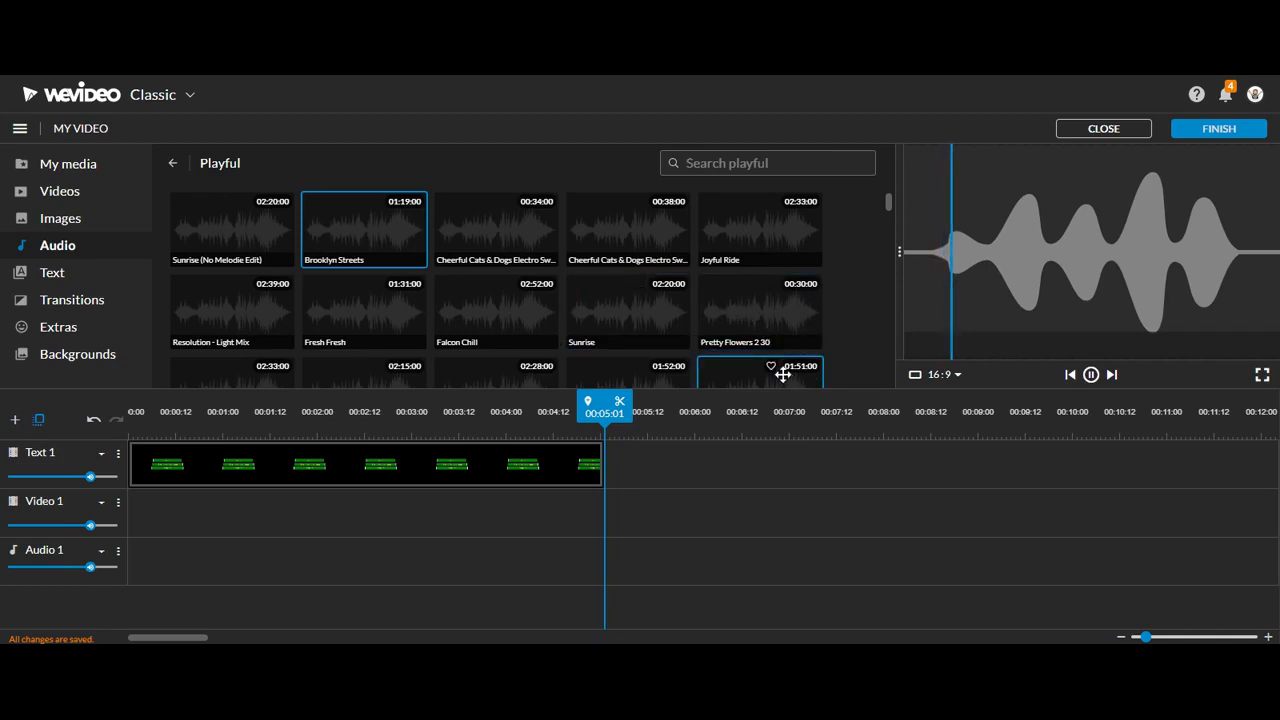
{"action": "left_click", "coordinate": [637, 294]}
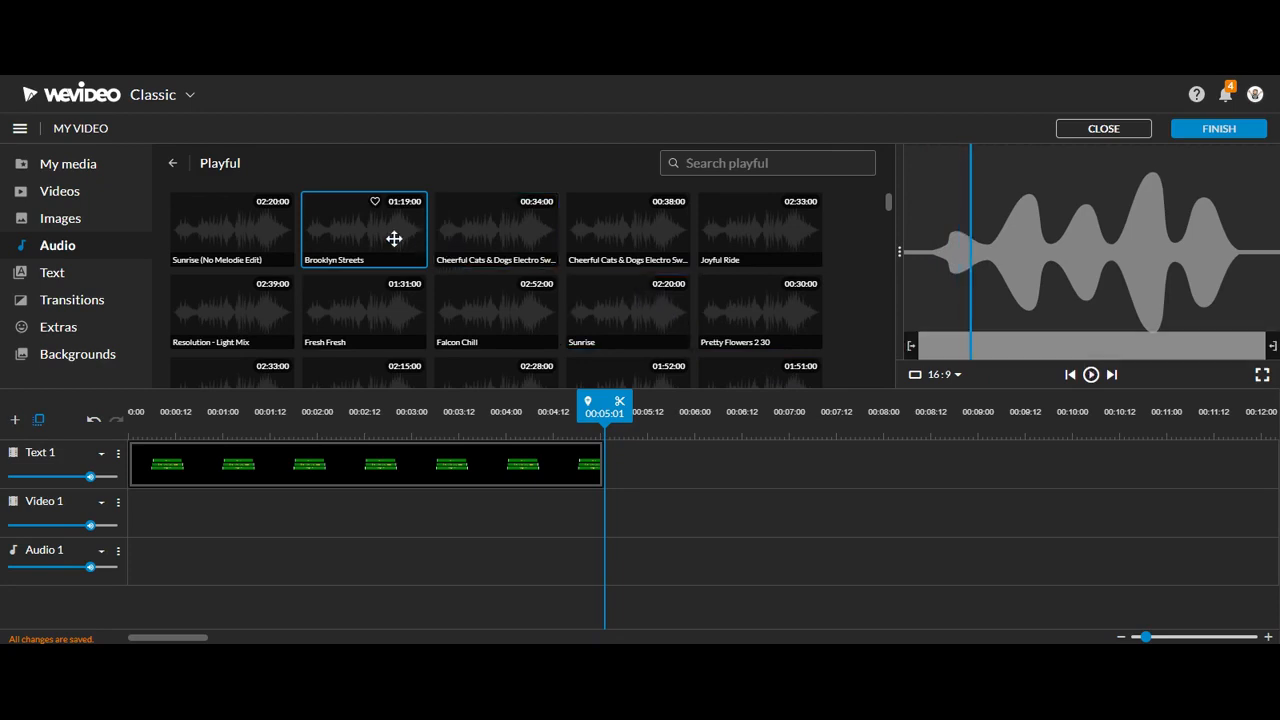
Add Brooklyn Streets to the Audio 1 track, starting at 00:00:00
{"action": "left_click_drag", "start_coordinate": [368, 232], "coordinate": [143, 519]}
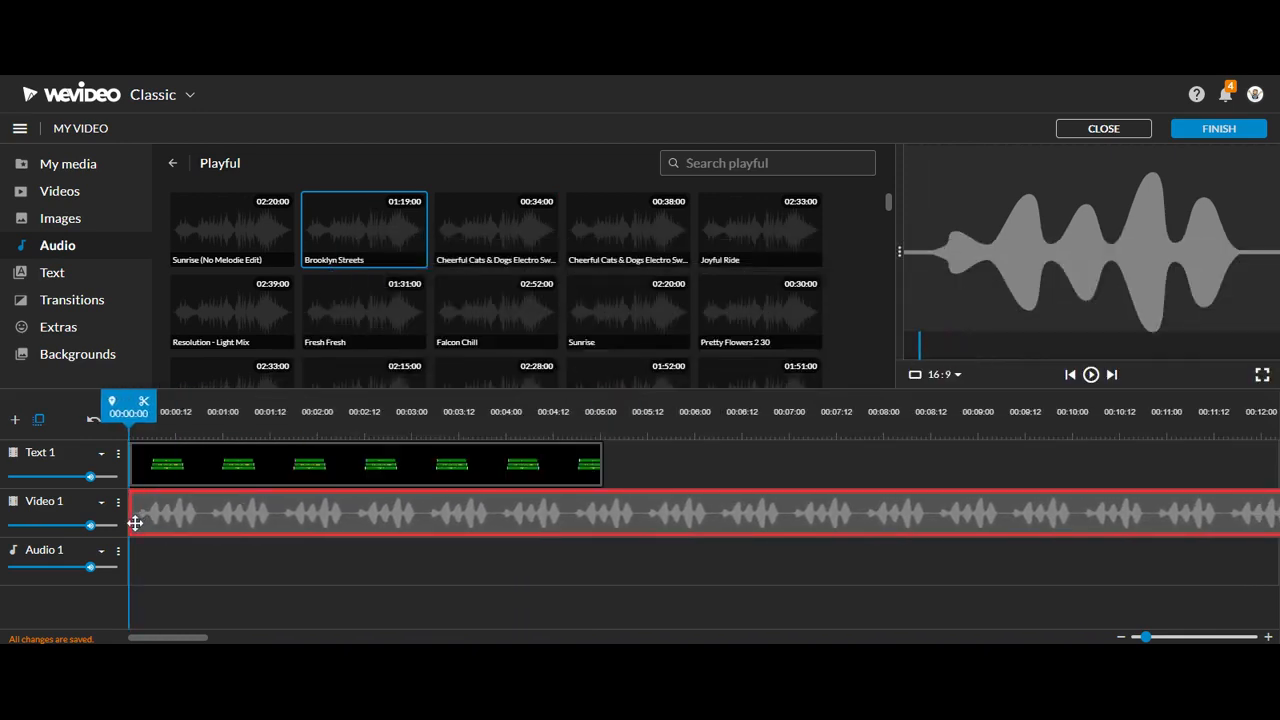
{"action": "left_click_drag", "start_coordinate": [141, 522], "coordinate": [153, 516]}
{"action": "left_click_drag", "start_coordinate": [153, 516], "coordinate": [152, 549]}
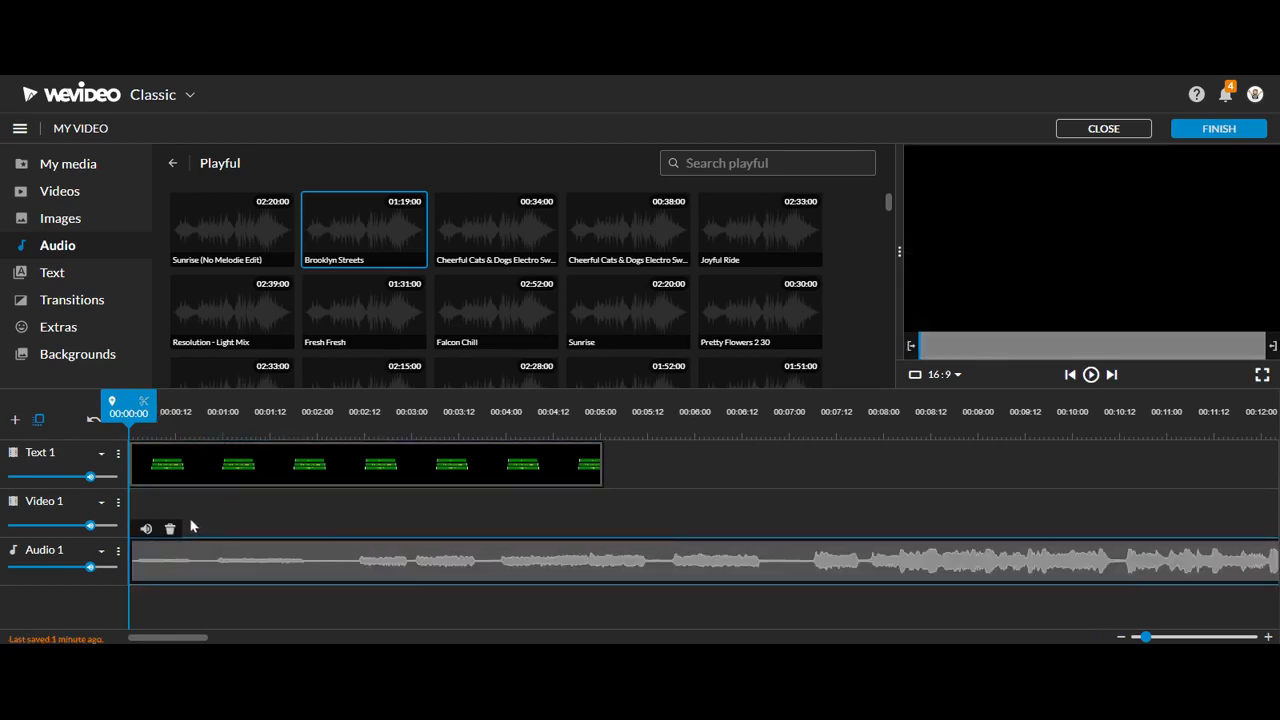
Play the timeline from the start to check how the music's opening fits the title
{"action": "key", "text": "space"}
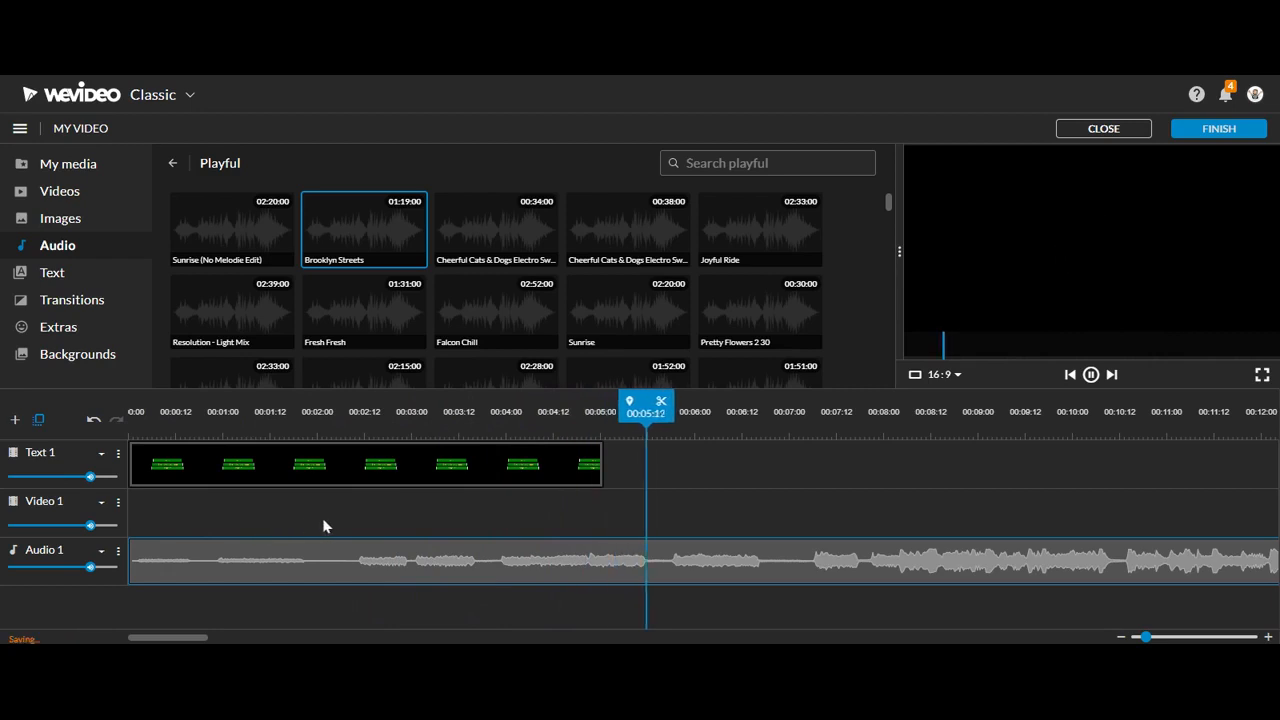
{"action": "key", "text": "space"}
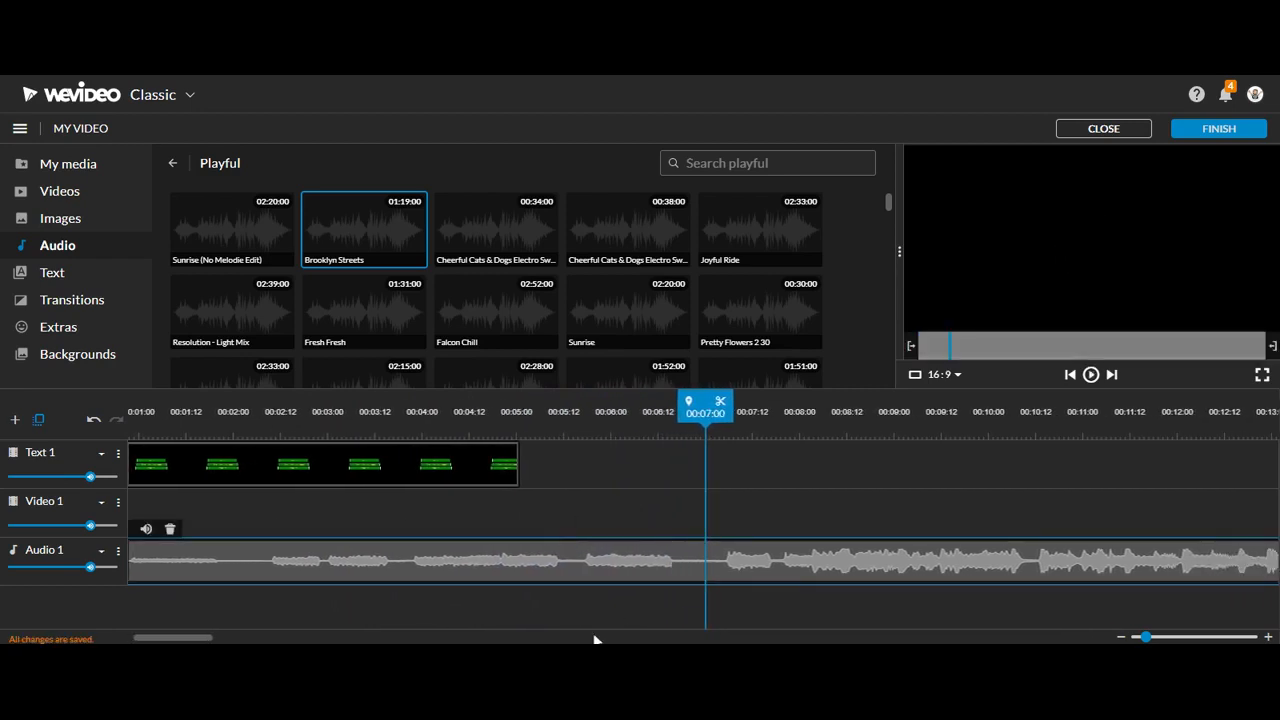
{"action": "left_click_drag", "start_coordinate": [197, 638], "coordinate": [118, 638]}
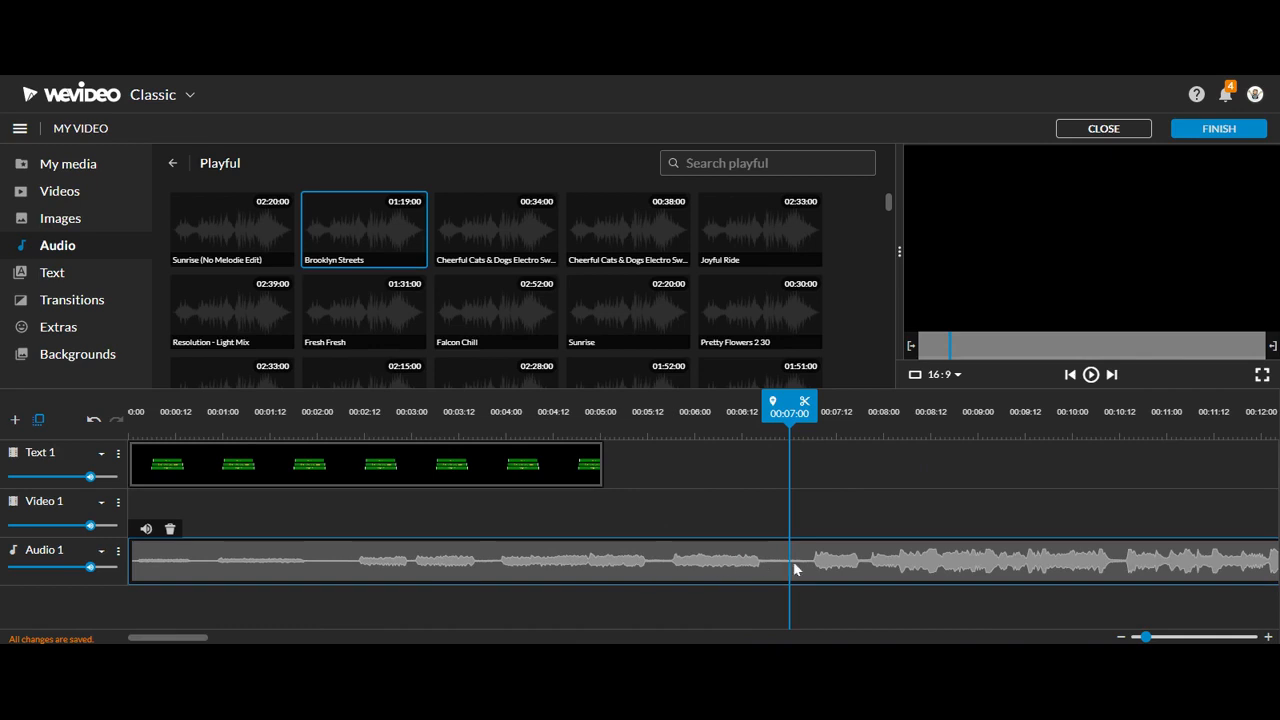
Split the music clip just past the 00:05:12 mark and delete the part before the cut
{"action": "left_click_drag", "start_coordinate": [816, 407], "coordinate": [677, 435]}
{"action": "left_click", "coordinate": [683, 401]}
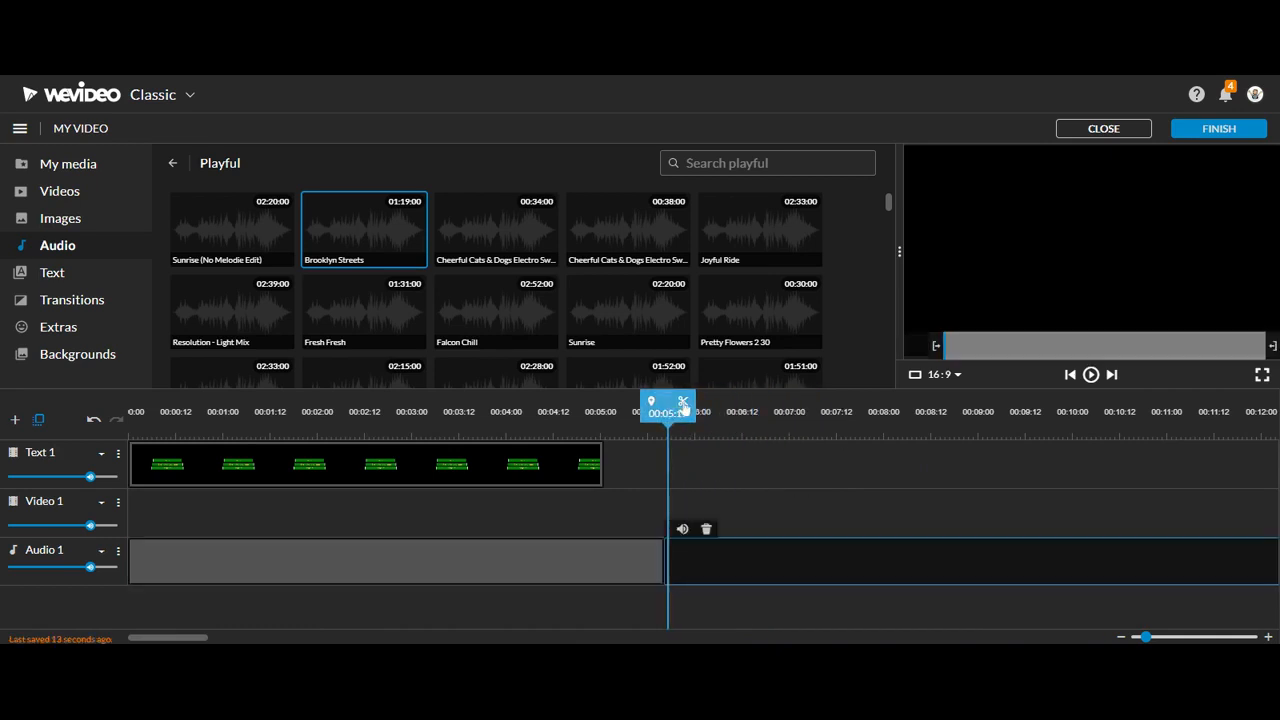
{"action": "left_click", "coordinate": [615, 570]}
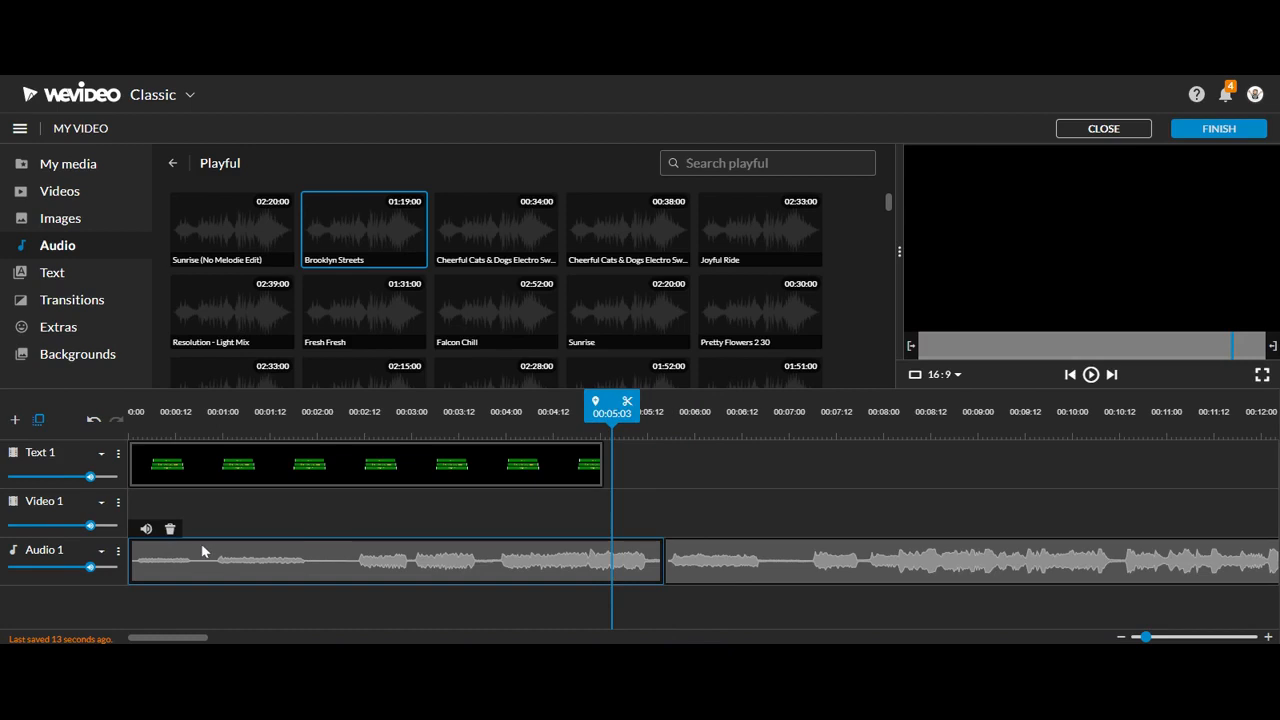
{"action": "key", "text": "Delete"}
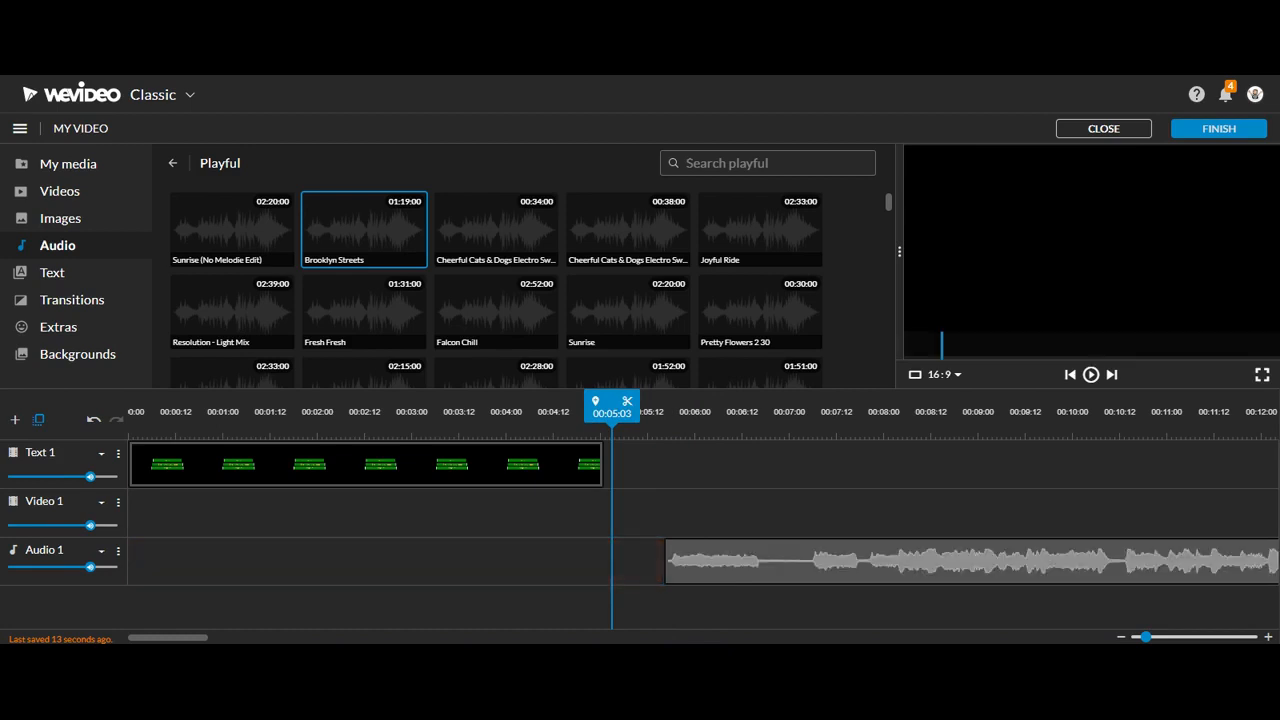
Move the remaining music clip to the start of the Audio 1 track and play the result with the title
{"action": "left_click_drag", "start_coordinate": [773, 577], "coordinate": [224, 577]}
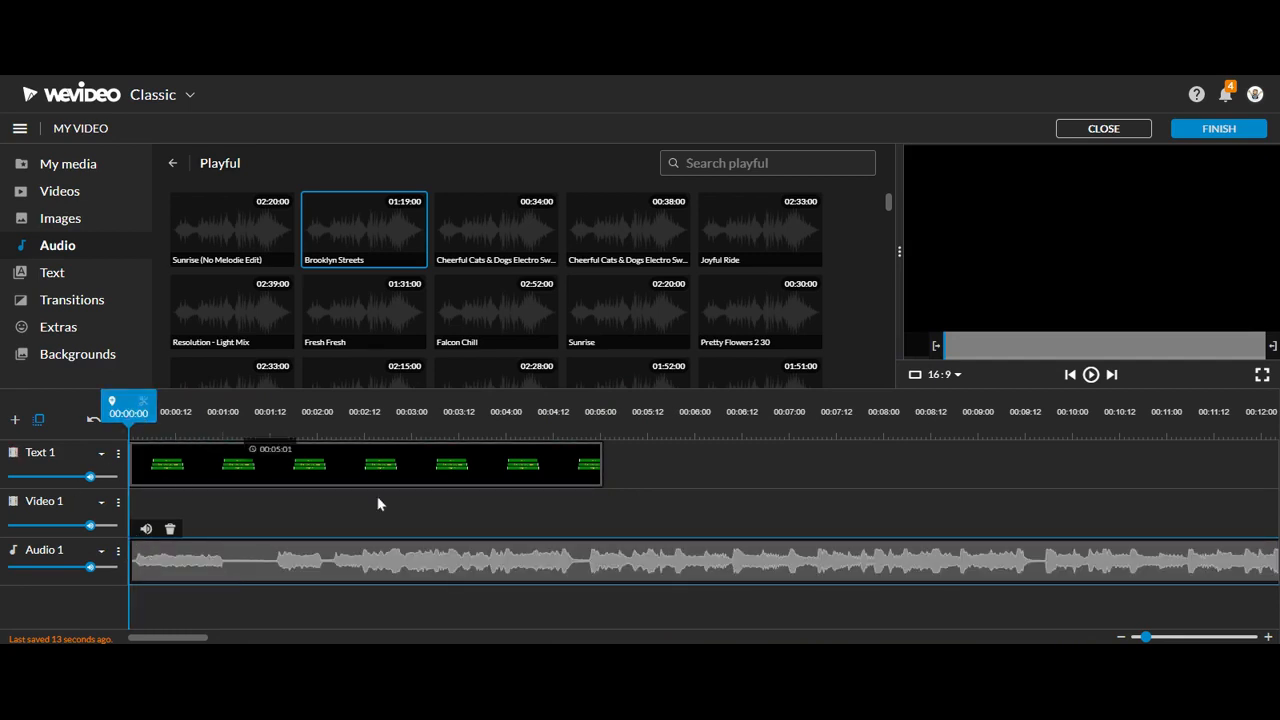
{"action": "key", "text": "space"}
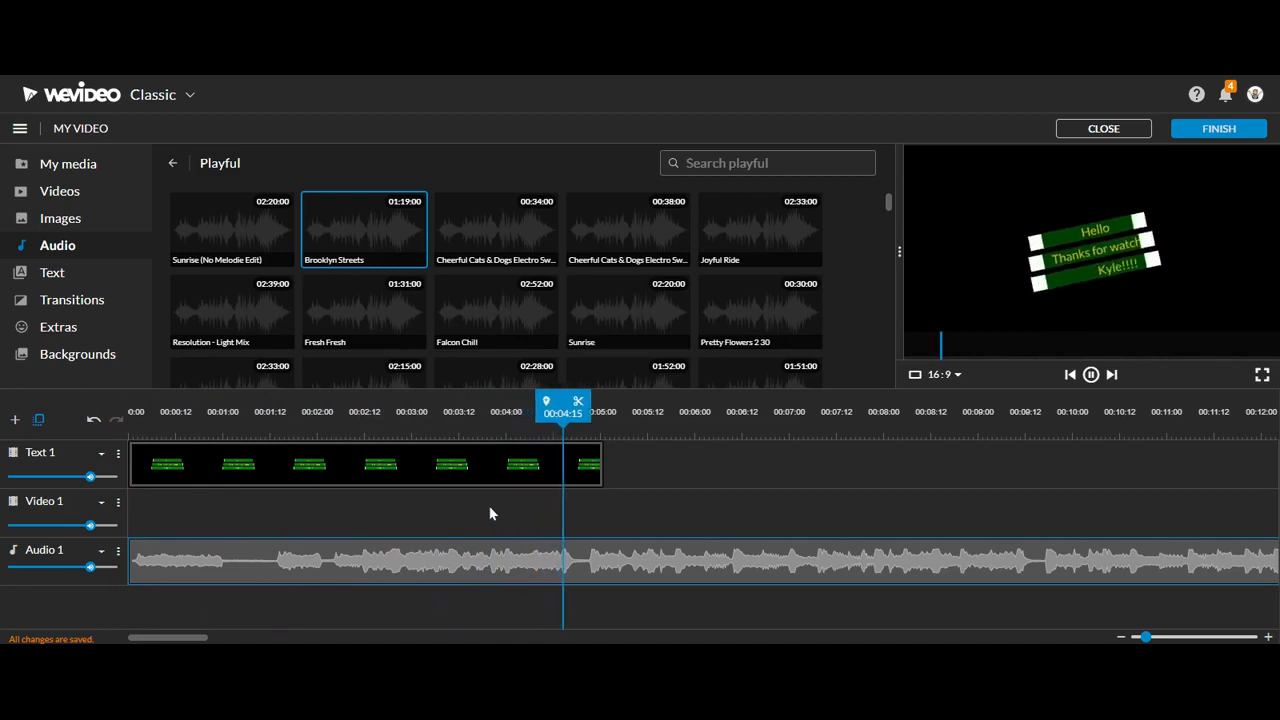
{"action": "key", "text": "space"}
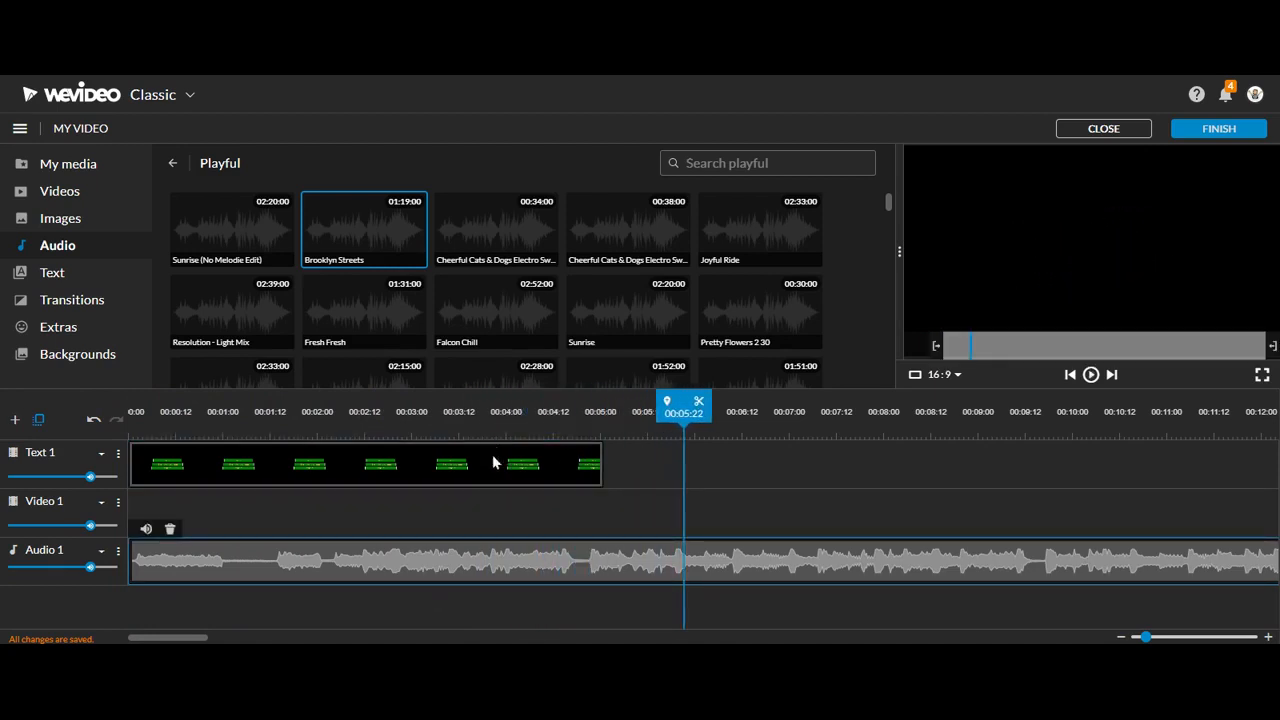
{"action": "mouse_move", "coordinate": [177, 639]}
{"action": "left_mouse_down"}
{"action": "mouse_move", "coordinate": [635, 639]}
{"action": "mouse_move", "coordinate": [177, 639]}
{"action": "left_mouse_up"}
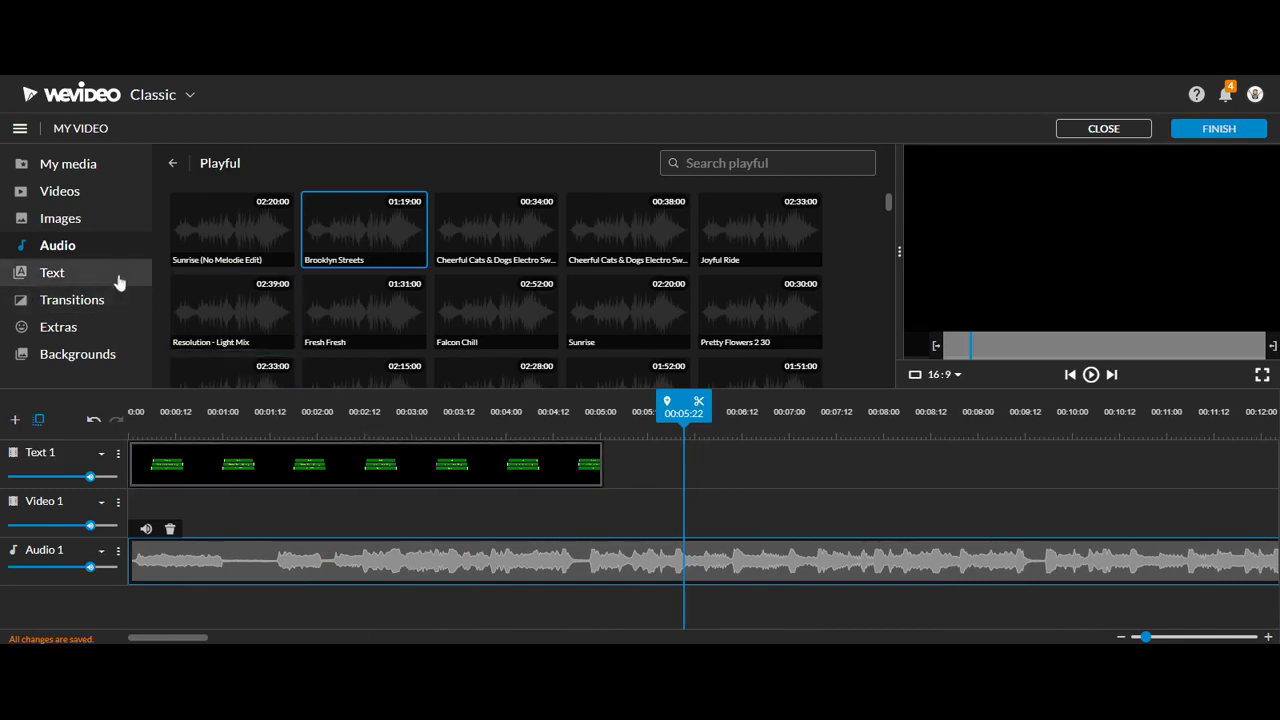
Browse the stock video categories and show all clips in Historical and Archival
{"action": "left_click", "coordinate": [82, 190]}
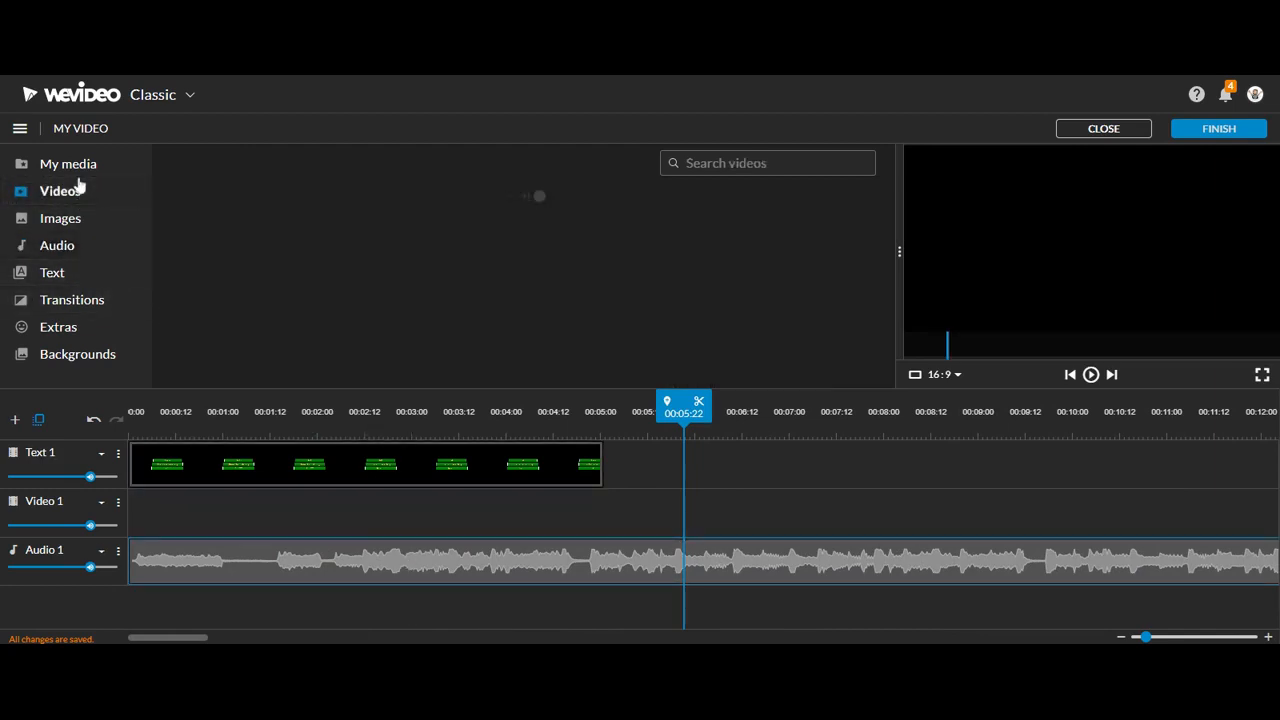
{"action": "scroll", "coordinate": [380, 250], "scroll_direction": "down", "scroll_amount": 5}
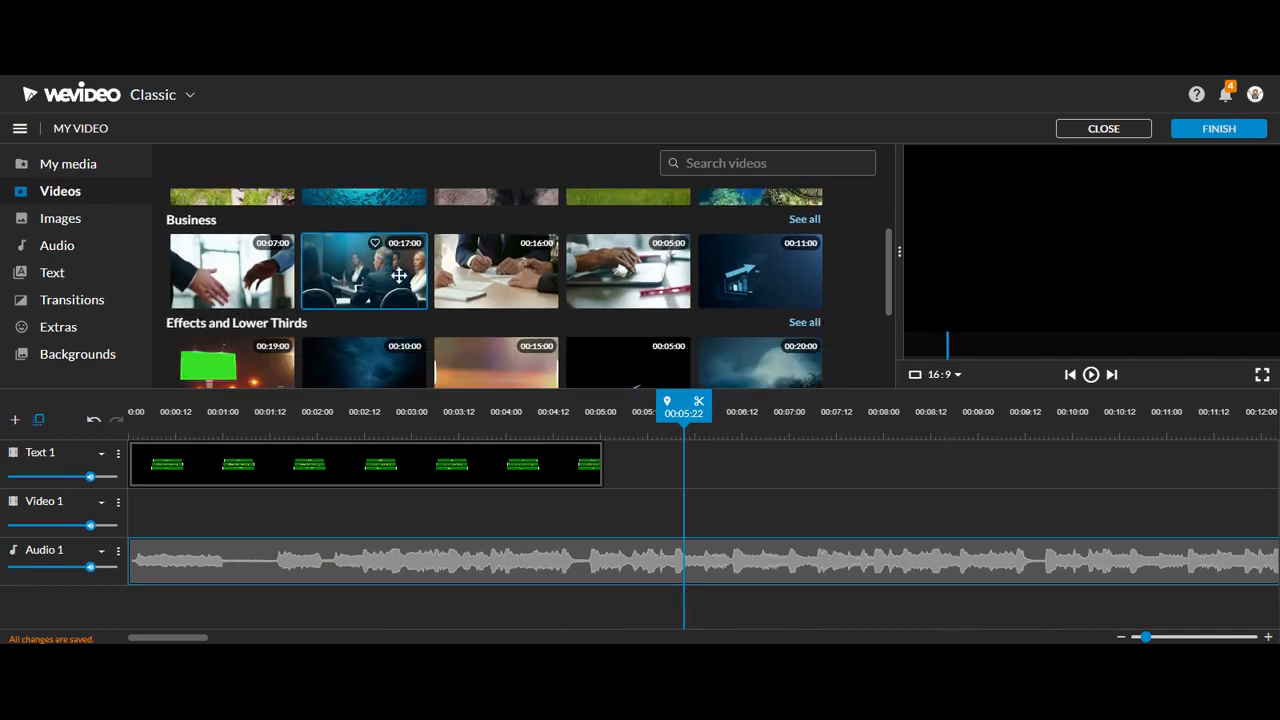
{"action": "scroll", "coordinate": [400, 278], "scroll_direction": "down", "scroll_amount": 5}
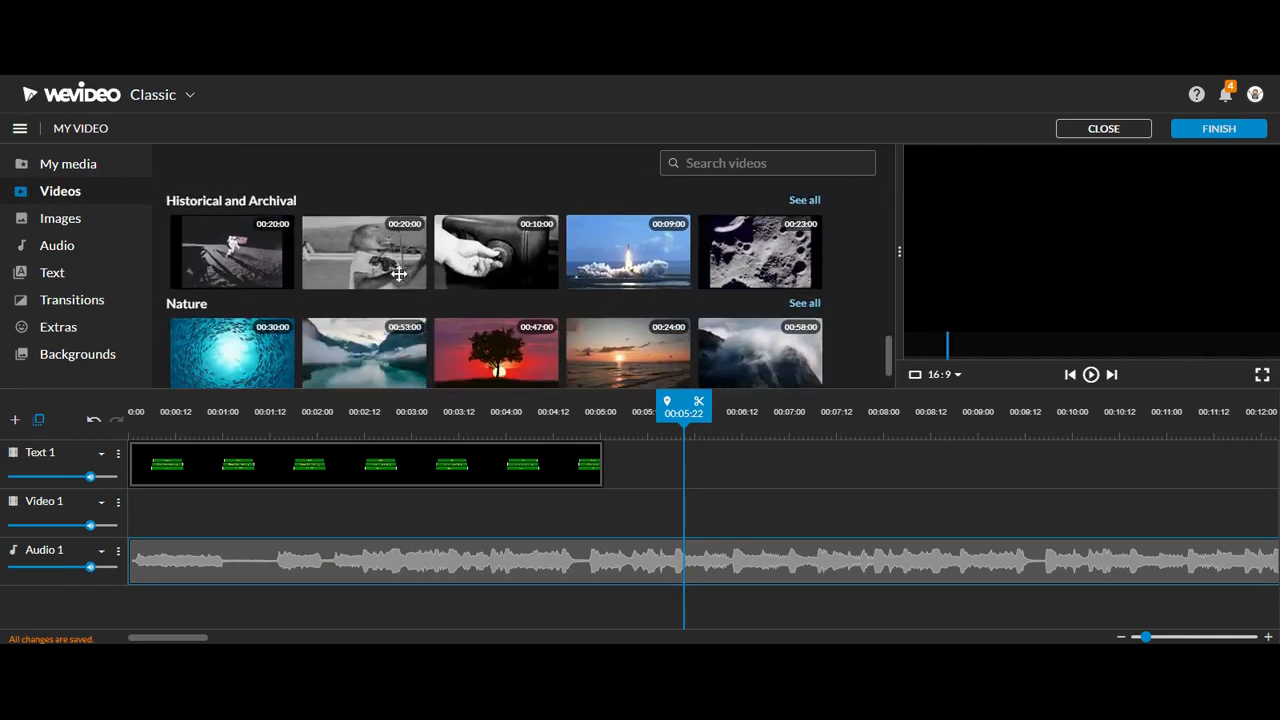
{"action": "scroll", "coordinate": [399, 272], "scroll_direction": "up", "scroll_amount": 3}
{"action": "scroll", "coordinate": [399, 272], "scroll_direction": "up", "scroll_amount": 1}
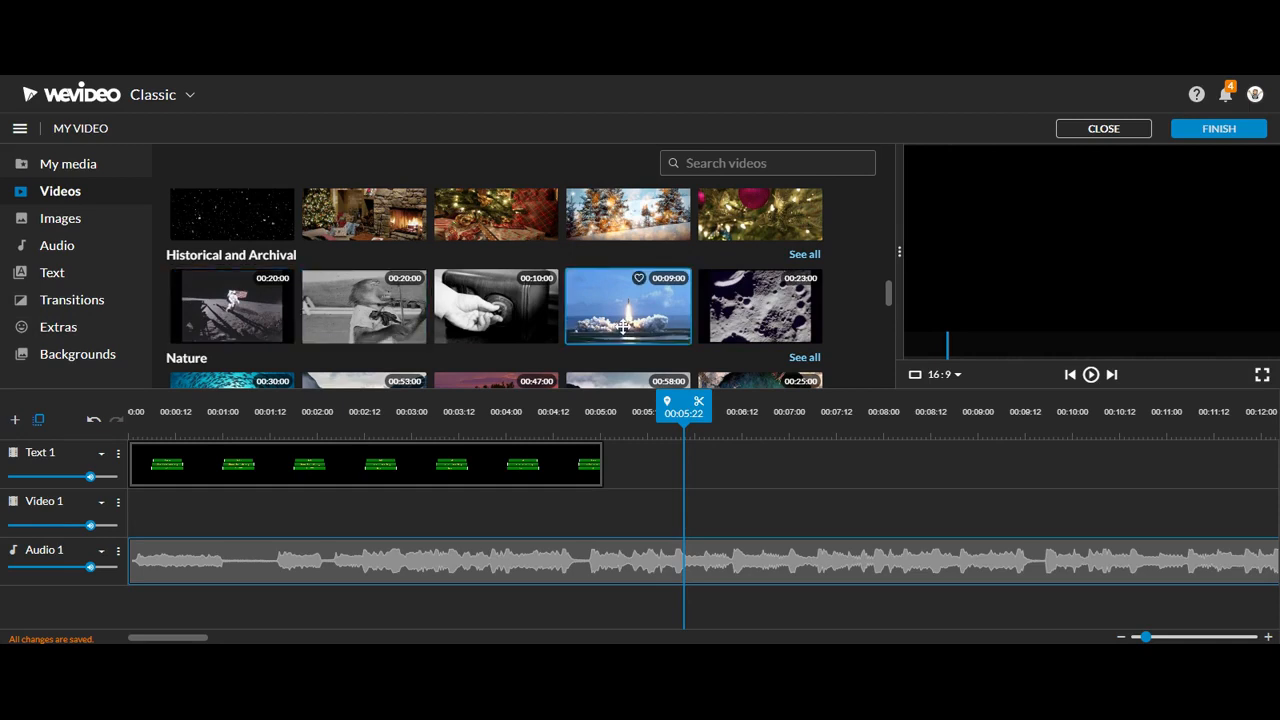
{"action": "scroll", "coordinate": [624, 326], "scroll_direction": "down", "scroll_amount": 1}
{"action": "scroll", "coordinate": [624, 326], "scroll_direction": "up", "scroll_amount": 1}
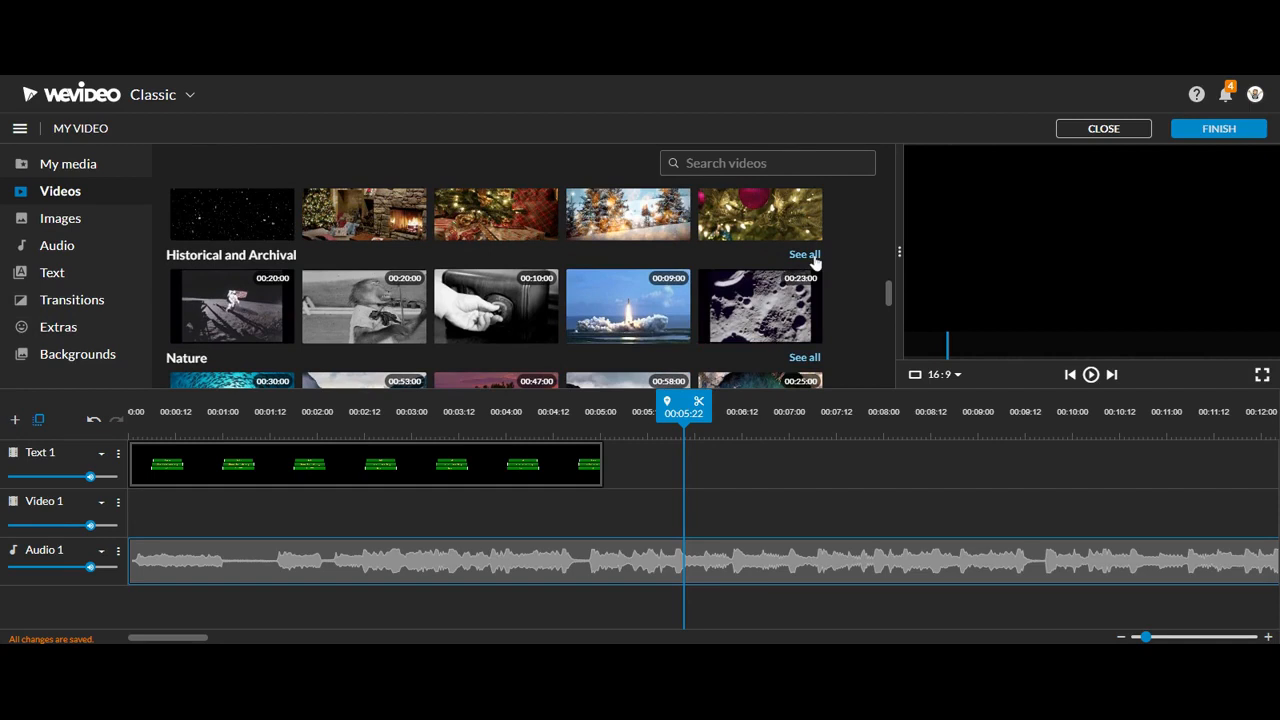
{"action": "left_click", "coordinate": [812, 256]}
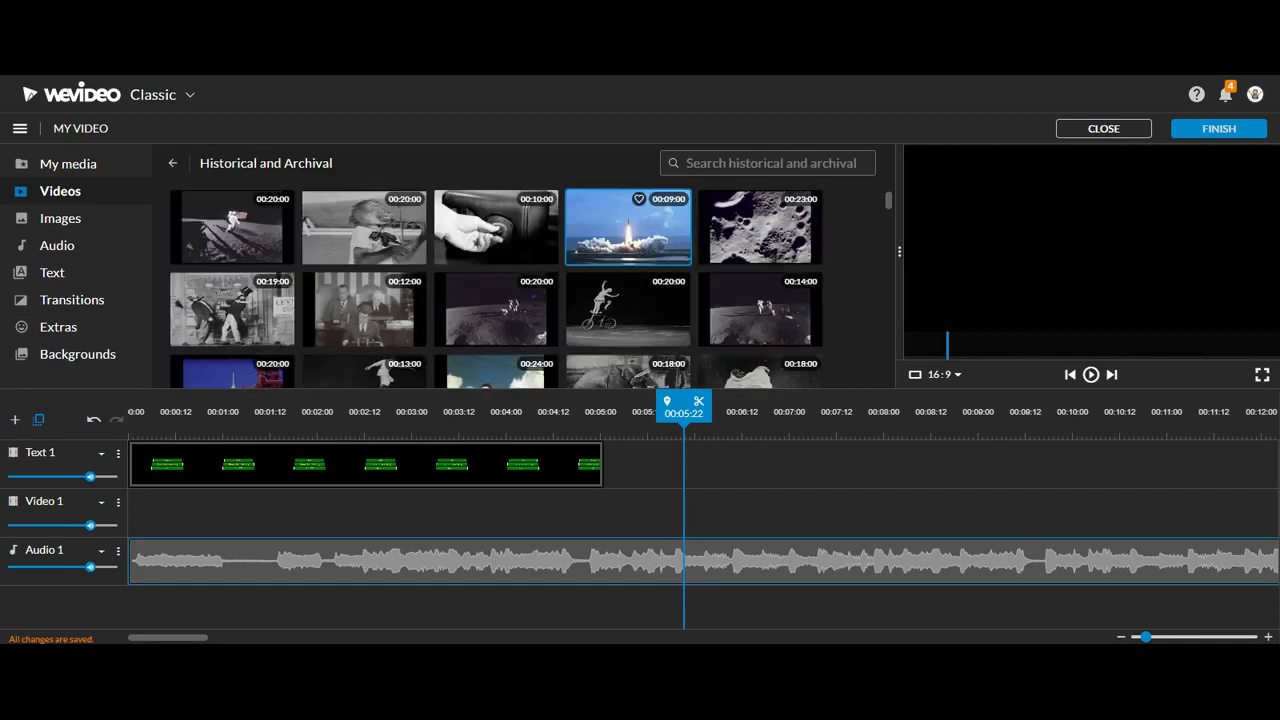
Preview the black-and-white trick-cyclist clip, place it at the start of the Video 1 track and play the result
{"action": "left_click", "coordinate": [643, 323]}
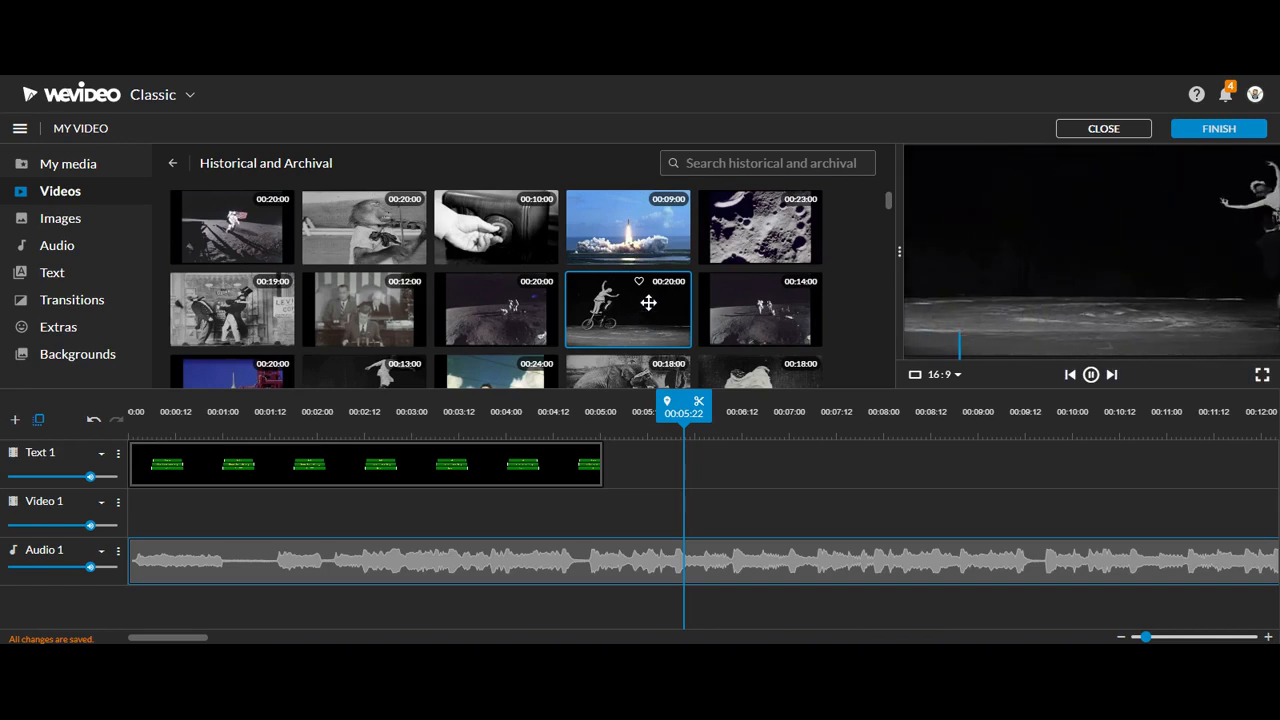
{"action": "left_click_drag", "start_coordinate": [643, 323], "coordinate": [137, 527]}
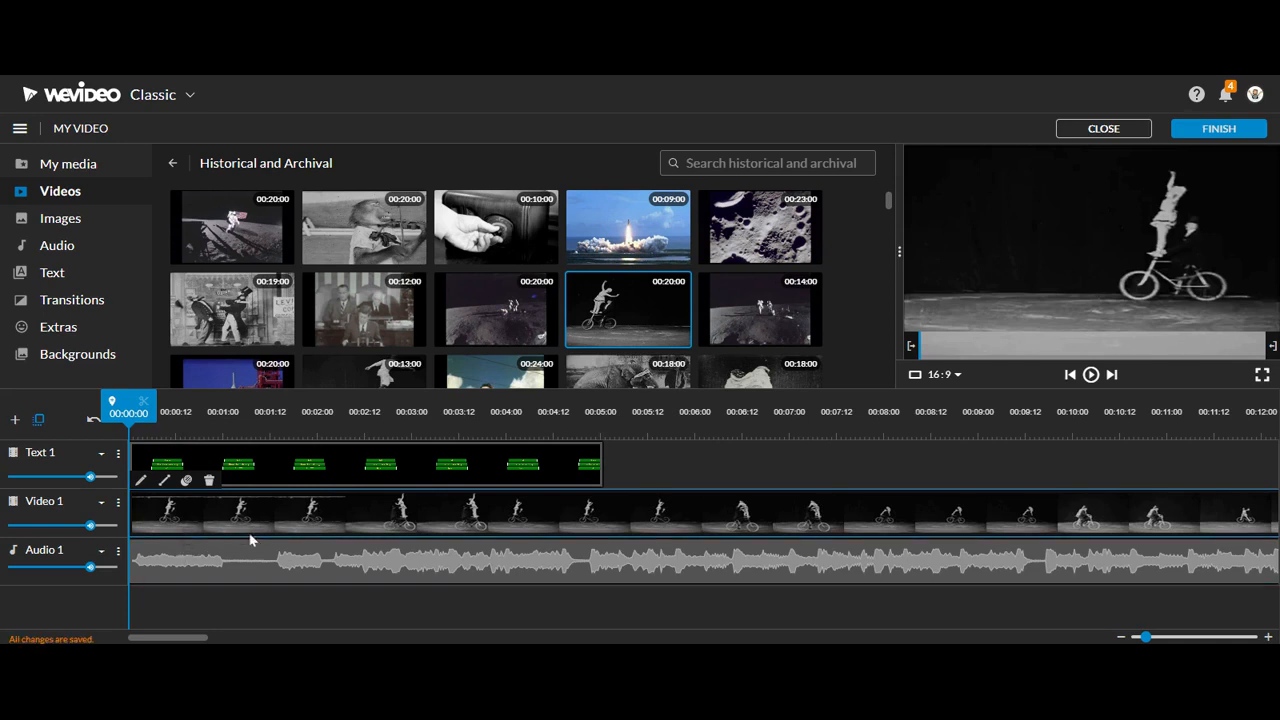
{"action": "key", "text": "space"}
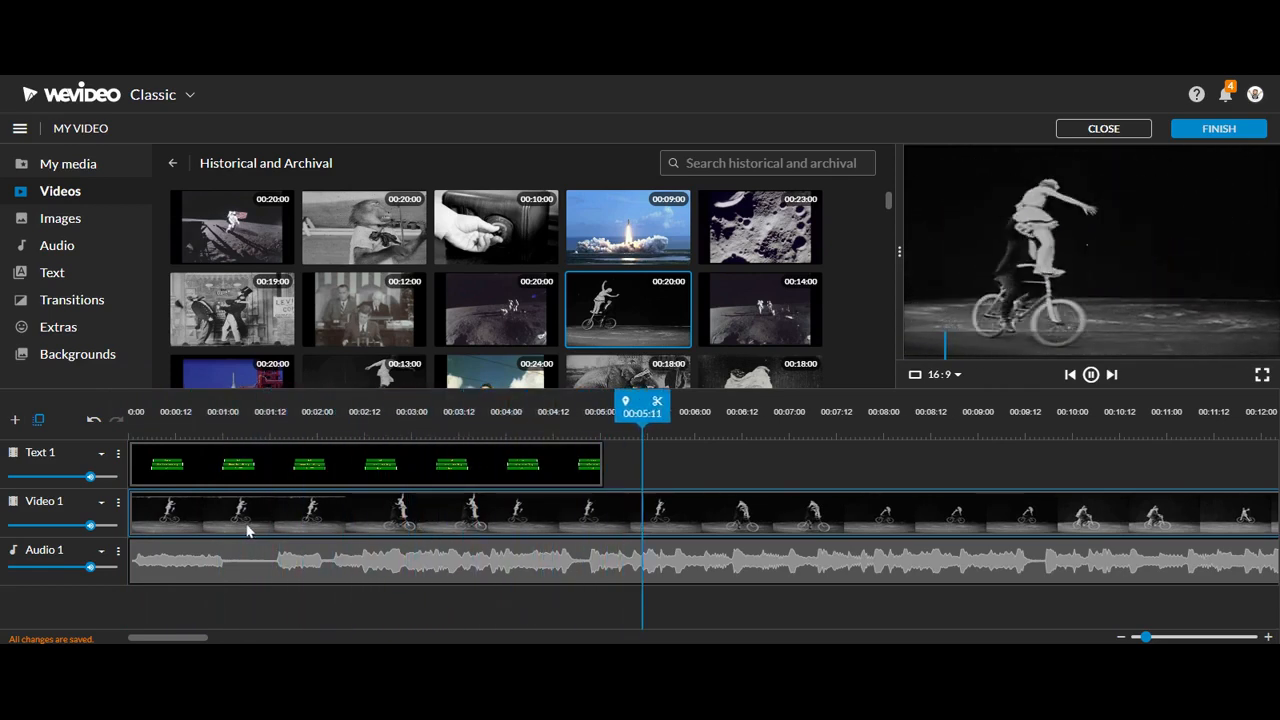
{"action": "key", "text": "space"}
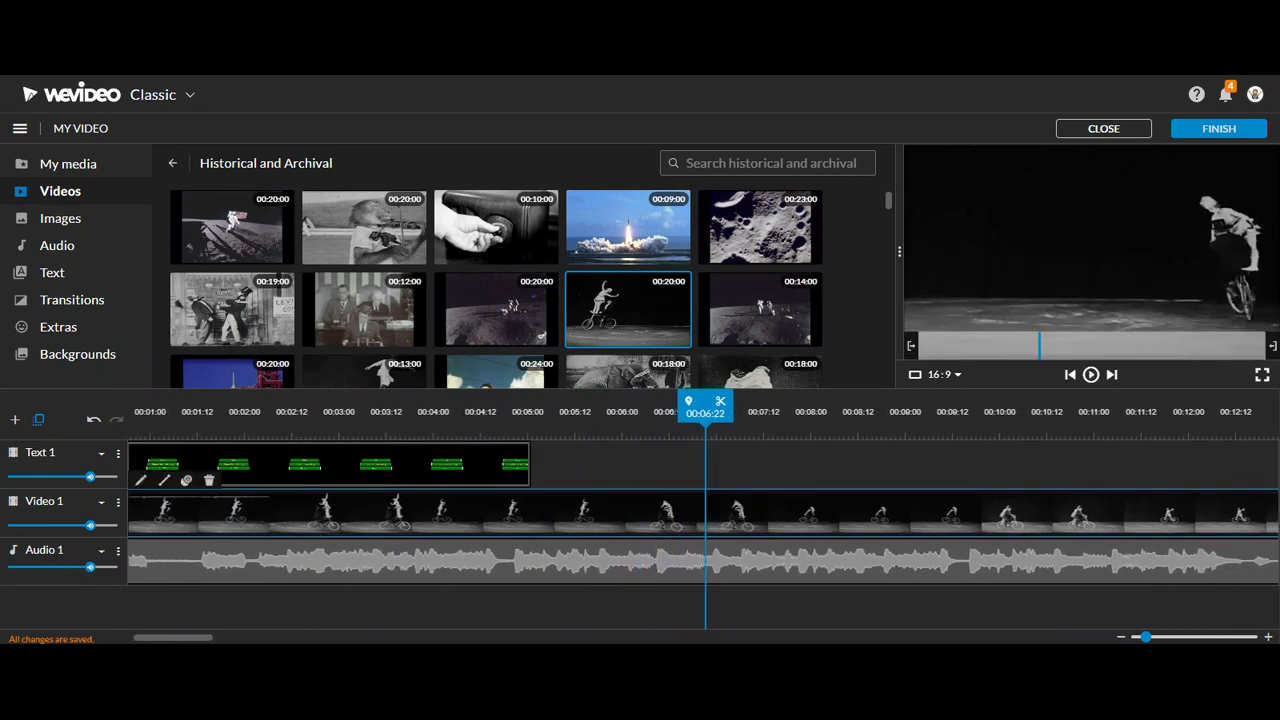
Trim the end of the cyclist clip on the Video 1 track back to the 00:10:00 mark
{"action": "mouse_move", "coordinate": [196, 638]}
{"action": "left_mouse_down"}
{"action": "mouse_move", "coordinate": [284, 638]}
{"action": "mouse_move", "coordinate": [191, 638]}
{"action": "left_mouse_up"}
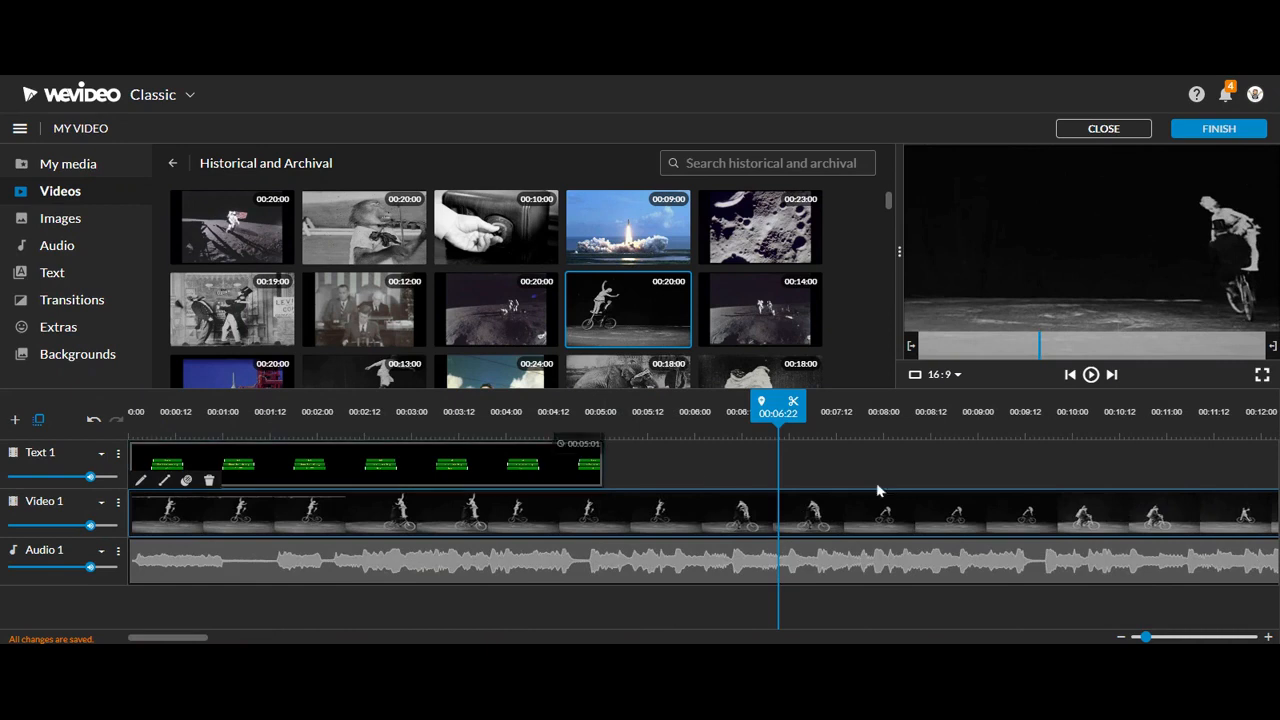
{"action": "left_click_drag", "start_coordinate": [199, 638], "coordinate": [294, 637]}
{"action": "scroll", "coordinate": [620, 546], "scroll_direction": "left", "scroll_amount": 5}
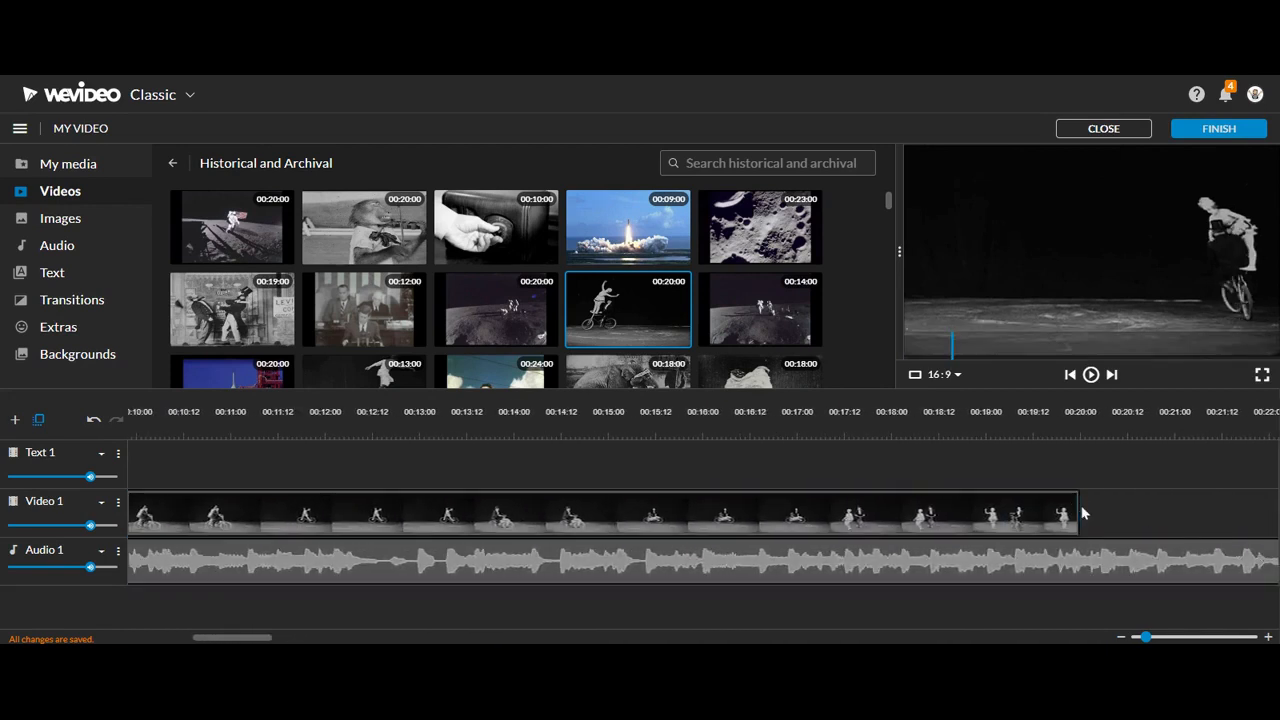
{"action": "left_click_drag", "start_coordinate": [1077, 502], "coordinate": [166, 494]}
{"action": "left_click_drag", "start_coordinate": [246, 640], "coordinate": [215, 640]}
{"action": "left_click_drag", "start_coordinate": [606, 514], "coordinate": [574, 517]}
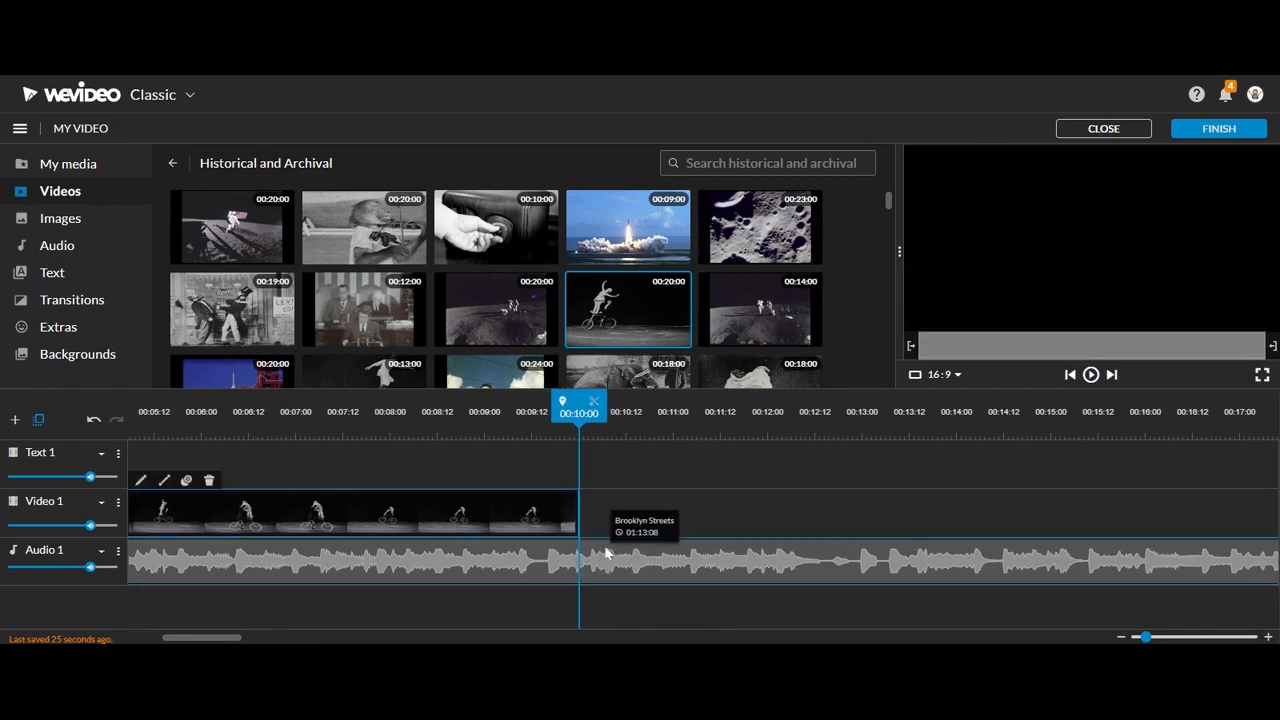
Split the music clip at 00:10:00, where the video ends, and delete the part after the cut
{"action": "left_click", "coordinate": [580, 568]}
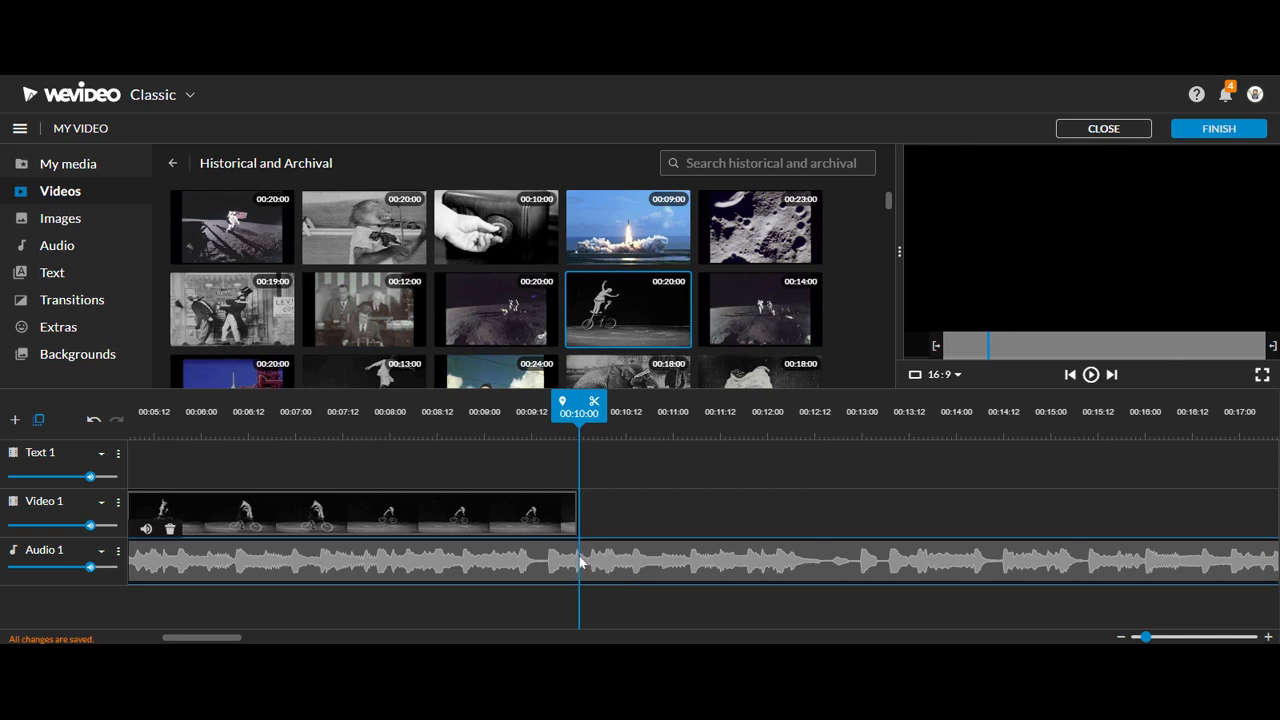
{"action": "left_click", "coordinate": [595, 404]}
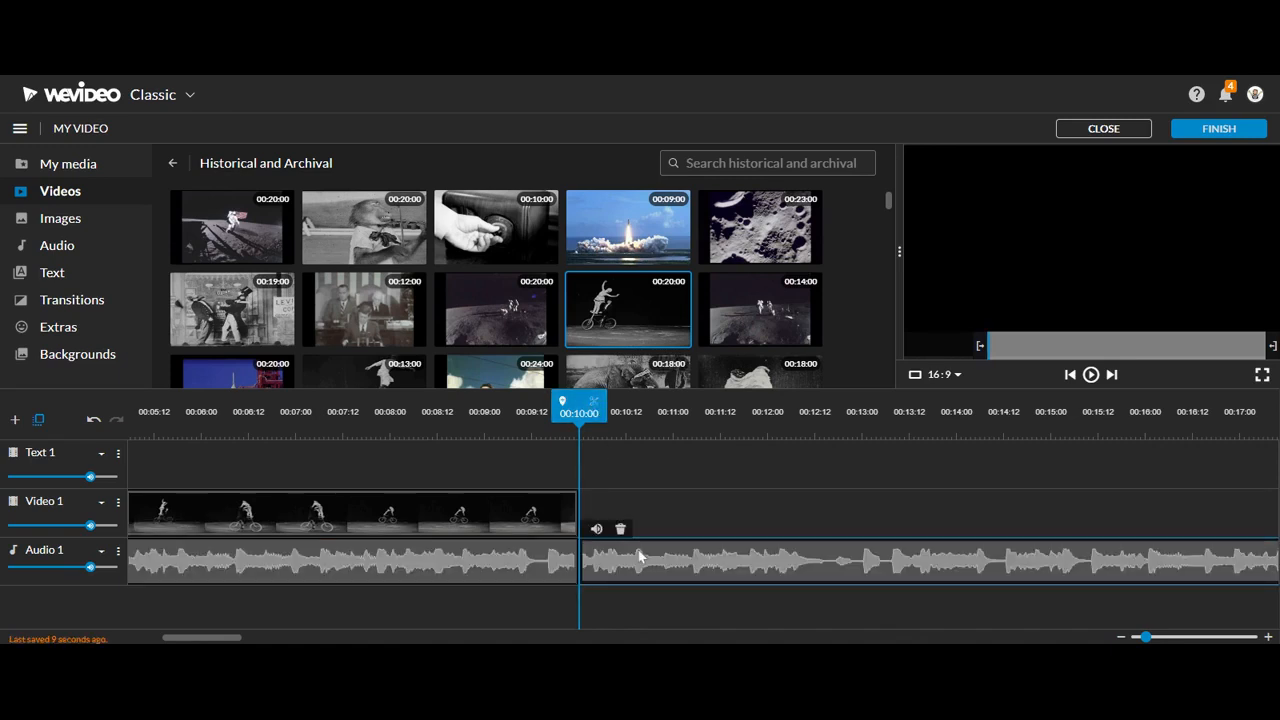
{"action": "key", "text": "Delete"}
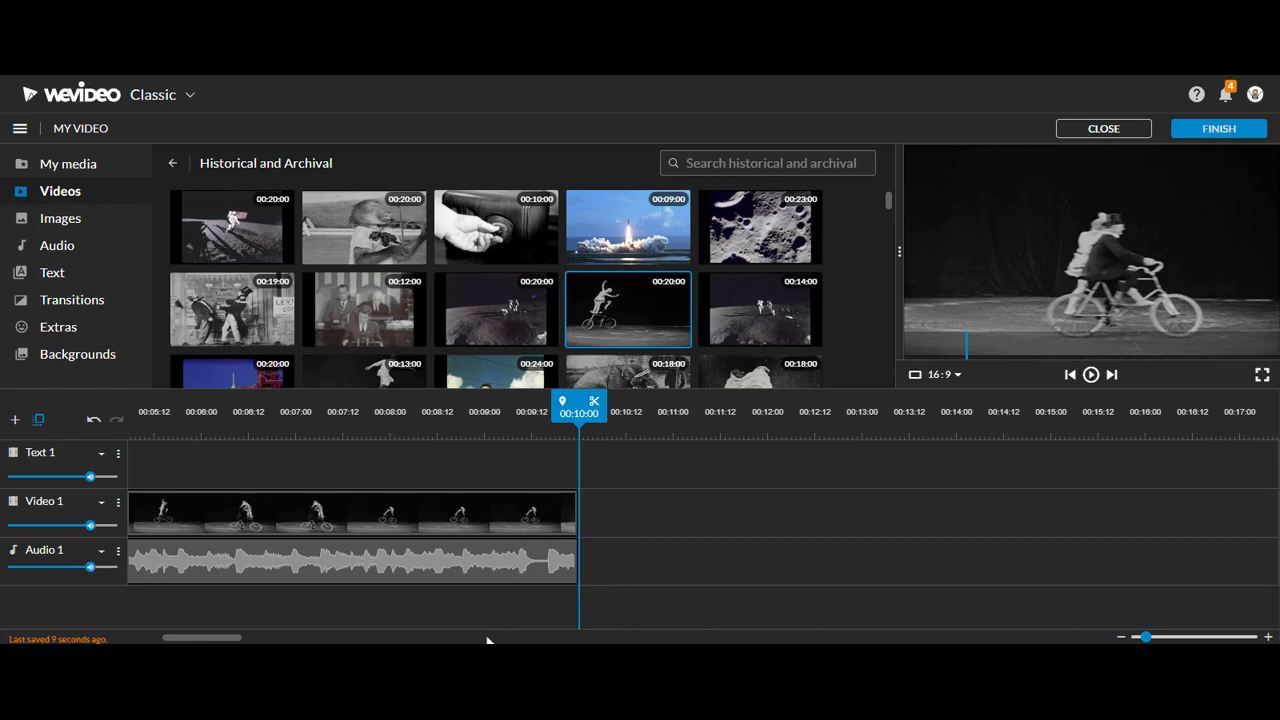
{"action": "left_click_drag", "start_coordinate": [200, 637], "coordinate": [88, 636]}
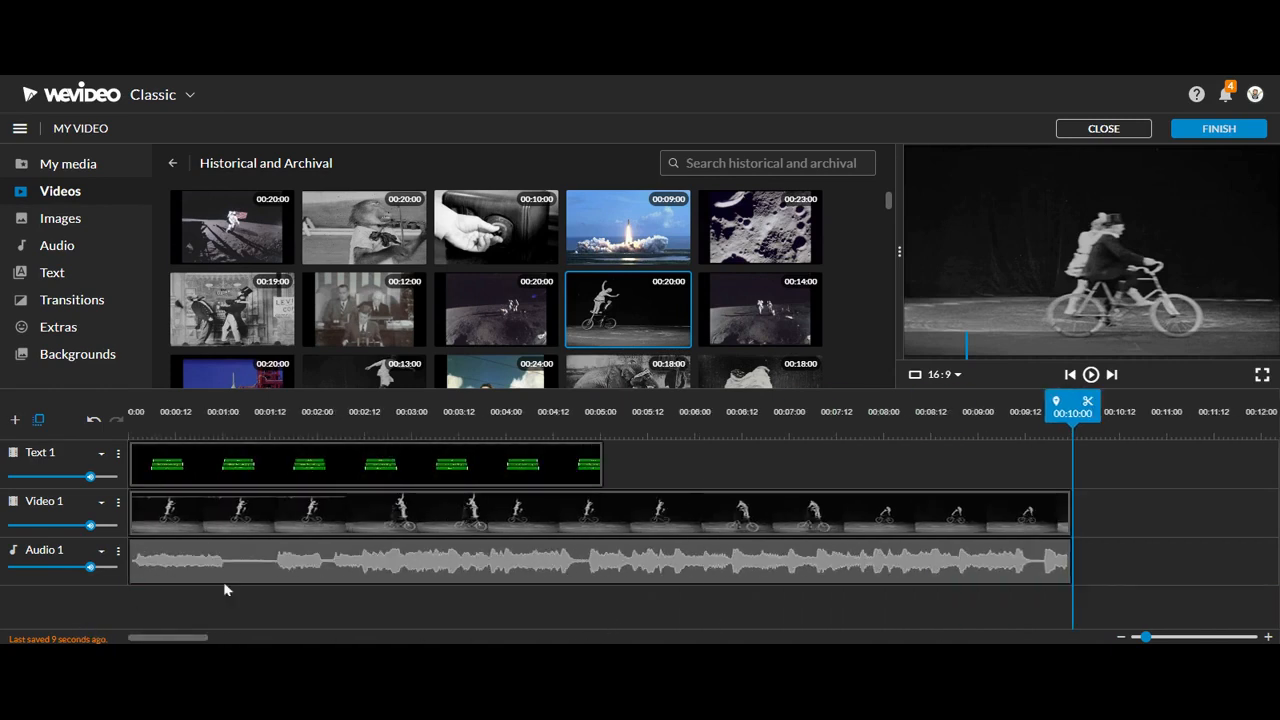
{"action": "left_click", "coordinate": [782, 512]}
Leave the Historical and Archival category, search all stock videos for "physics" and look through the results
{"action": "left_click", "coordinate": [770, 163]}
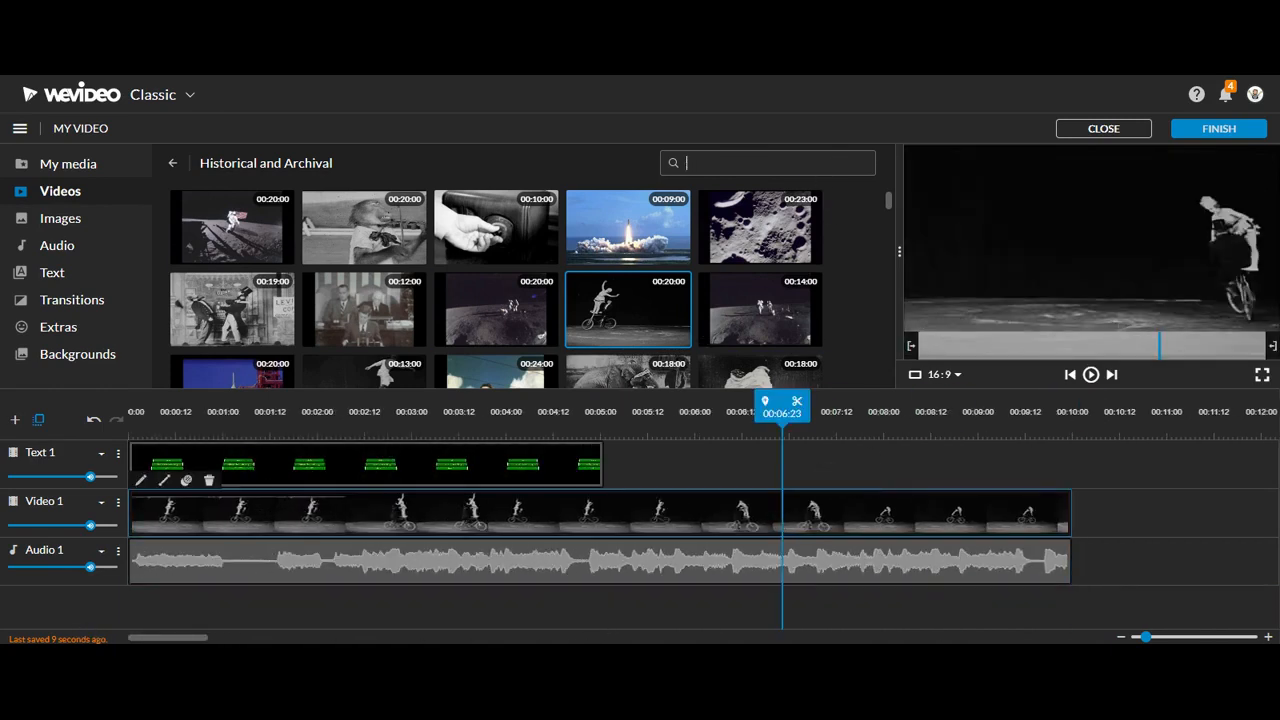
{"action": "left_click", "coordinate": [172, 164]}
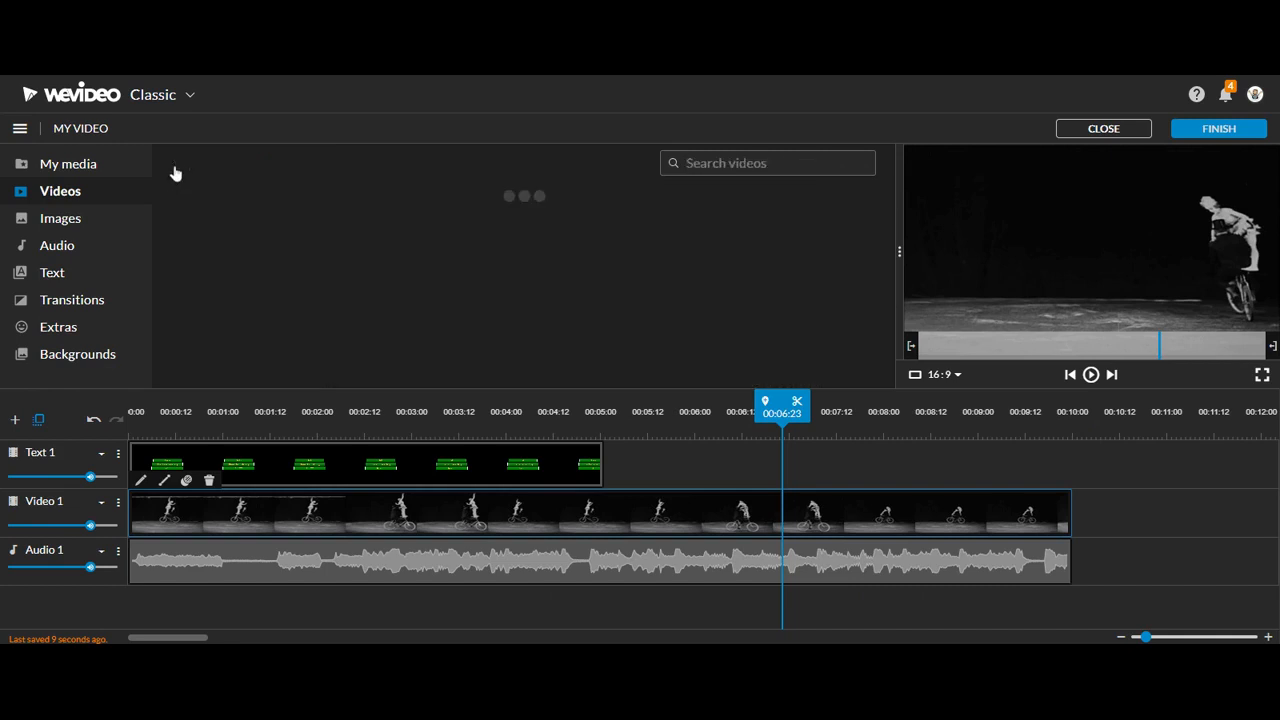
{"action": "left_click", "coordinate": [750, 163]}
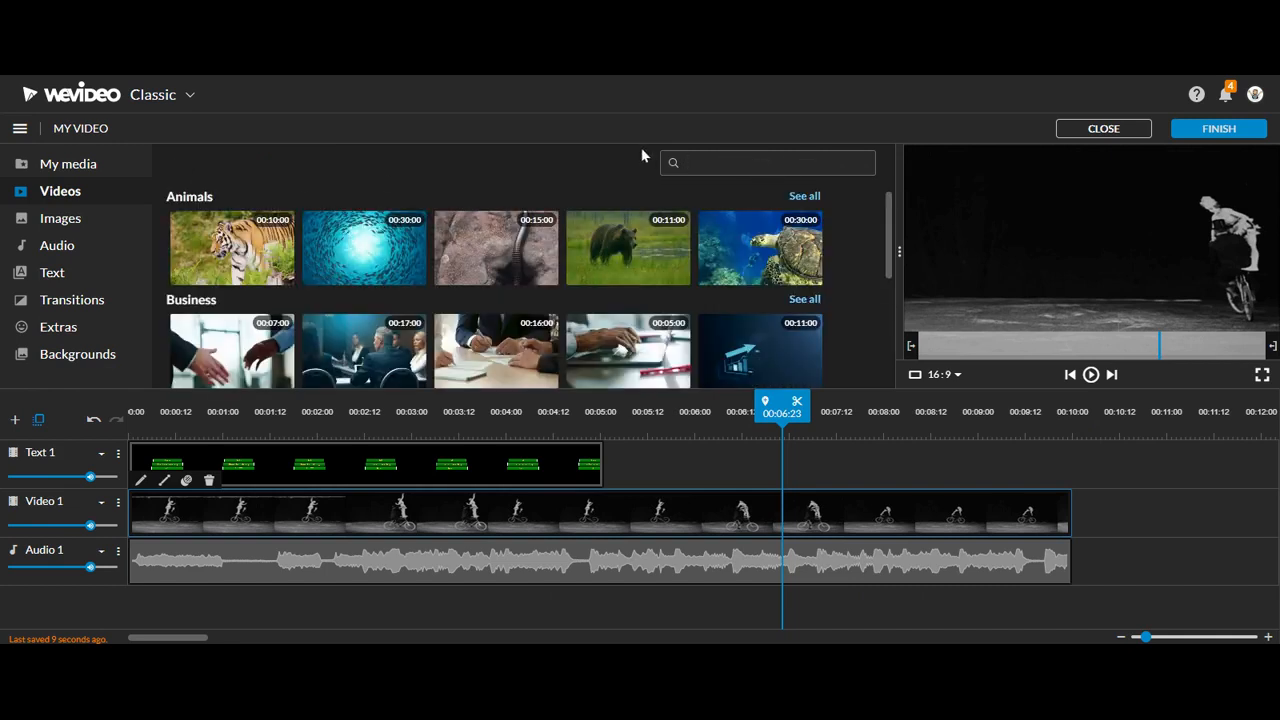
{"action": "type", "text": "physics"}
{"action": "key", "text": "Return"}
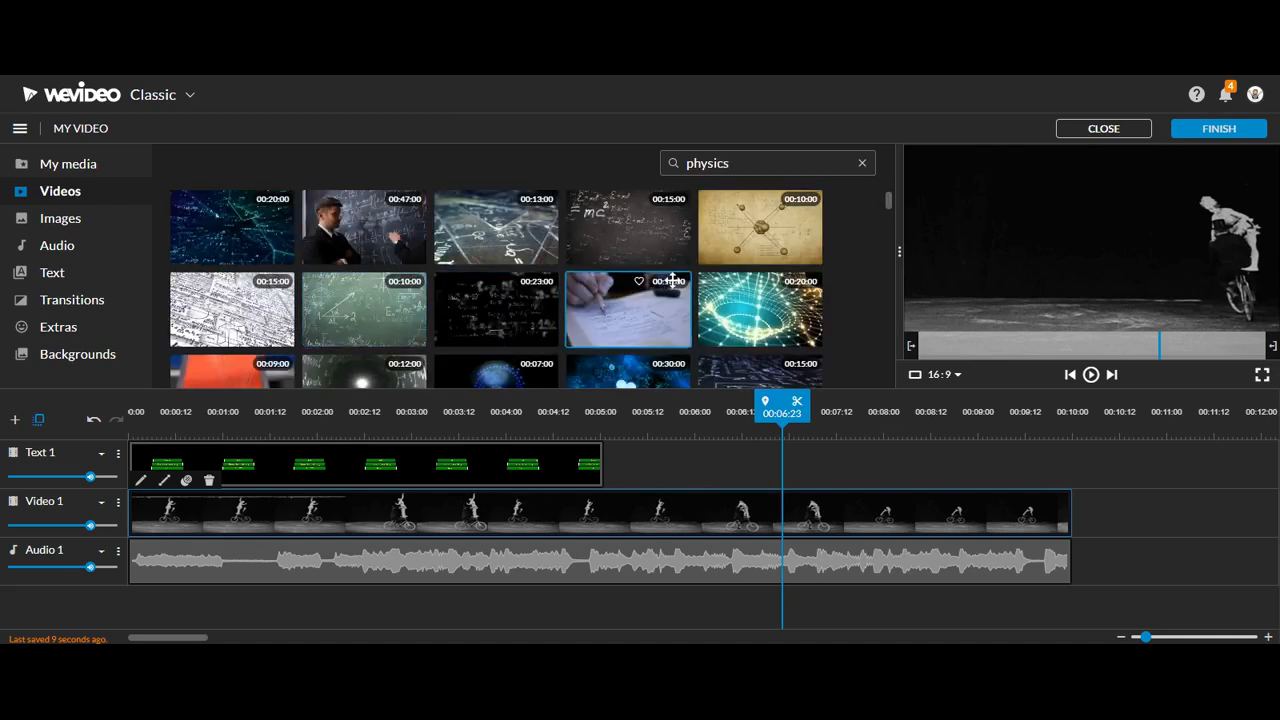
{"action": "scroll", "coordinate": [680, 280], "scroll_direction": "down", "scroll_amount": 1}
{"action": "scroll", "coordinate": [680, 280], "scroll_direction": "down", "scroll_amount": 3}
{"action": "scroll", "coordinate": [668, 290], "scroll_direction": "down", "scroll_amount": 4}
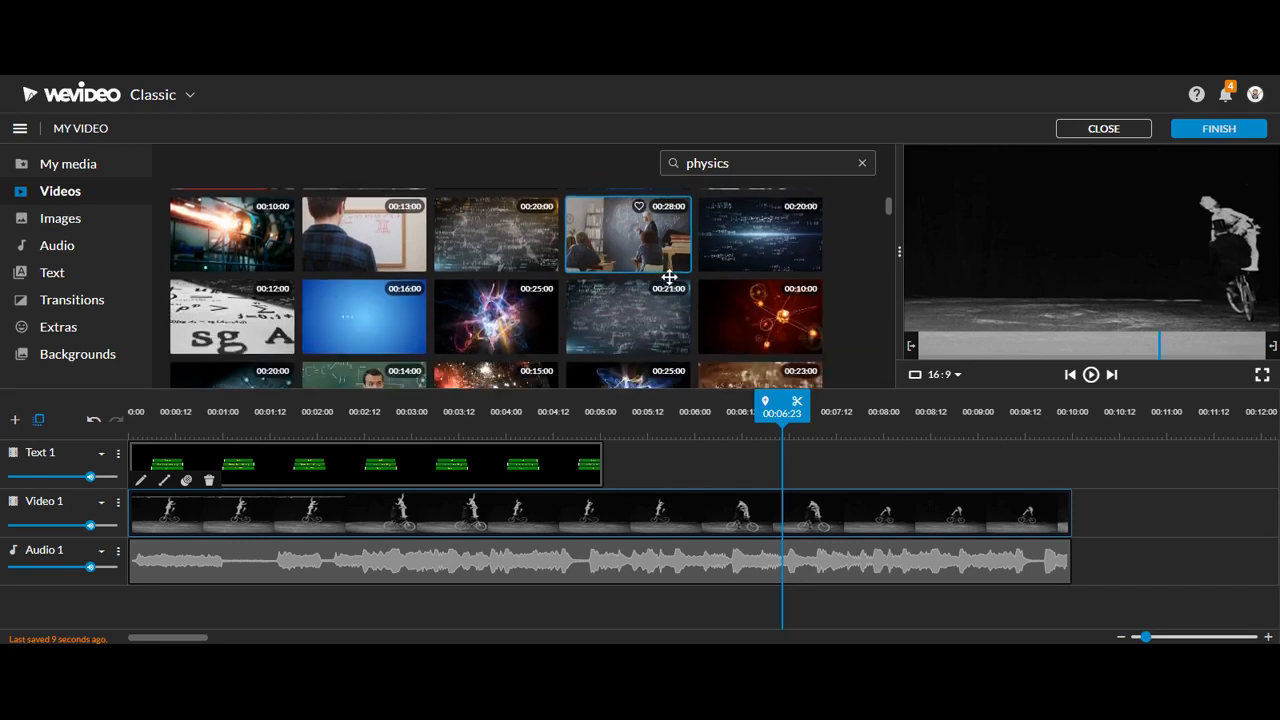
{"action": "scroll", "coordinate": [666, 293], "scroll_direction": "down", "scroll_amount": 5}
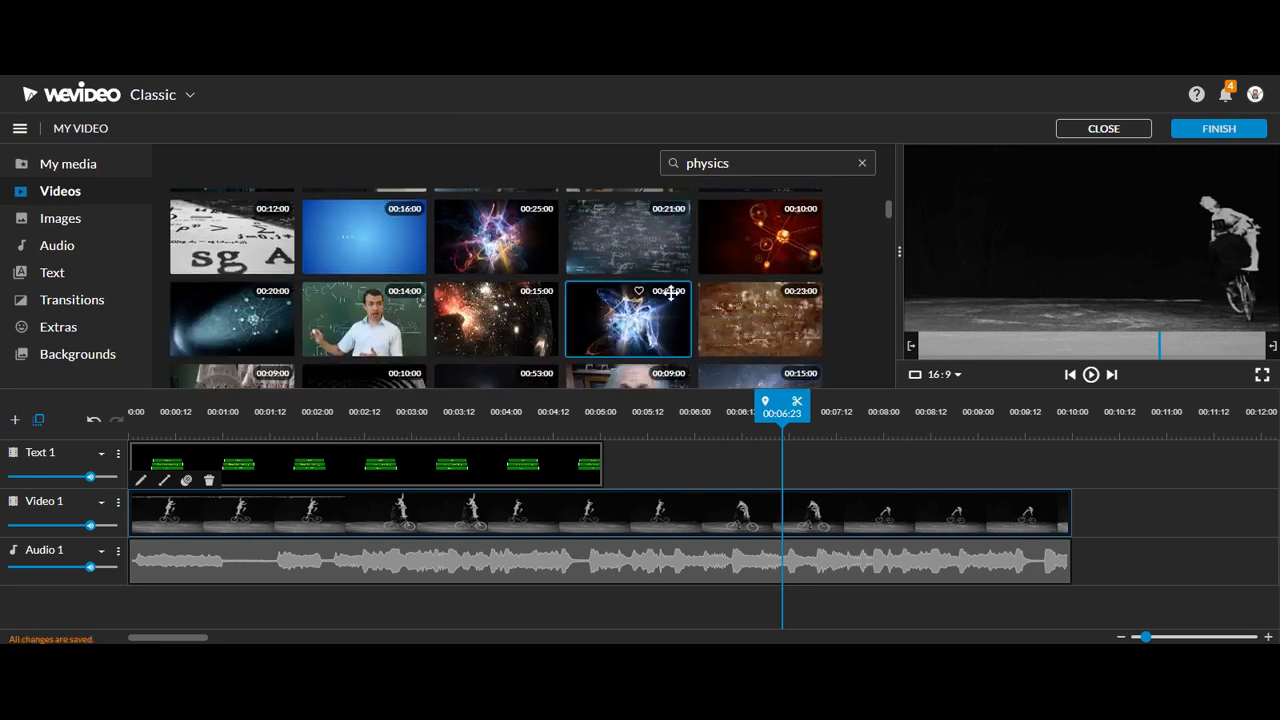
{"action": "scroll", "coordinate": [667, 293], "scroll_direction": "down", "scroll_amount": 2}
Search the stock videos for "soccer", preview the clip of the ball in front of the goal, and clear the search
{"action": "left_click_drag", "start_coordinate": [732, 163], "coordinate": [618, 173]}
{"action": "type", "text": "soccer"}
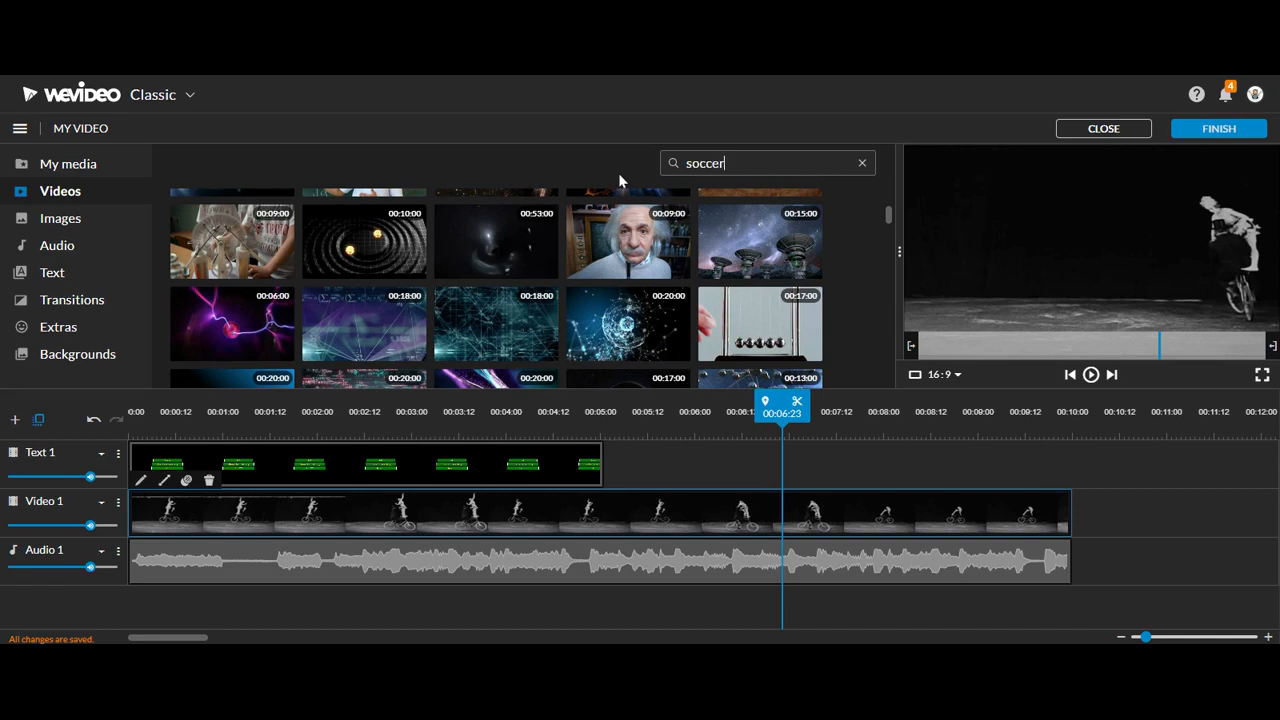
{"action": "key", "text": "Return"}
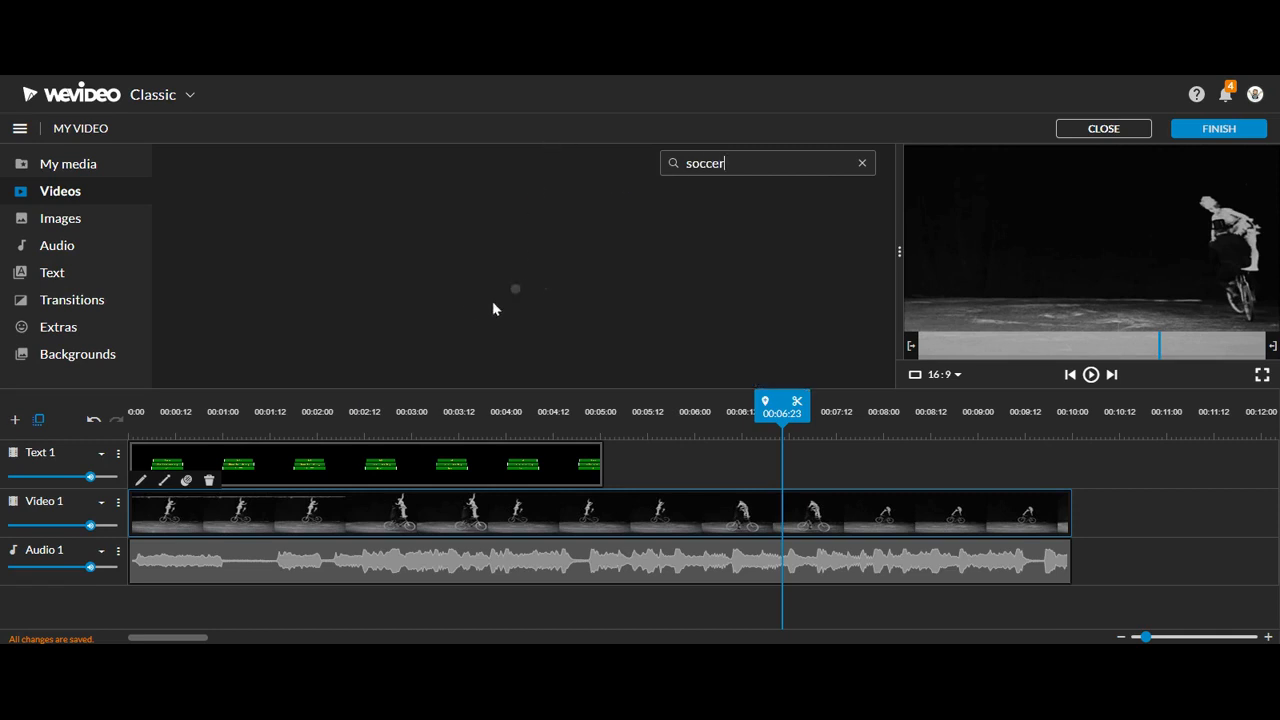
{"action": "left_click", "coordinate": [245, 240]}
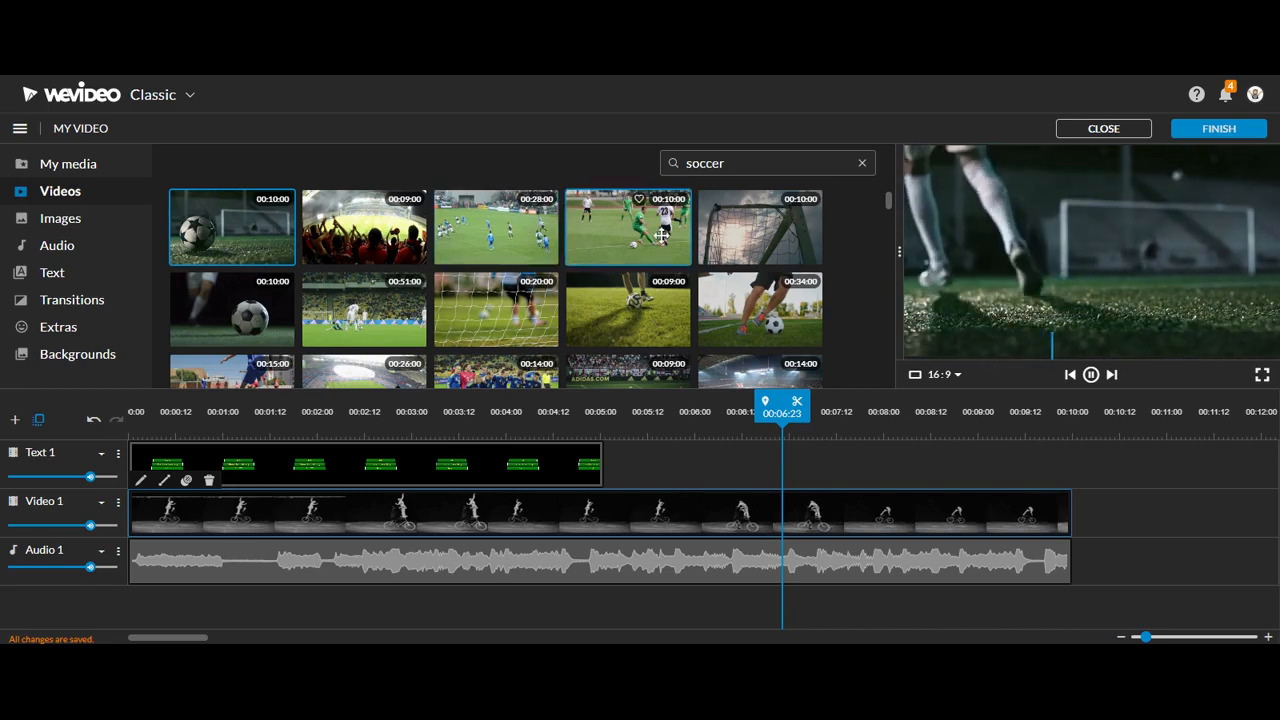
{"action": "scroll", "coordinate": [661, 252], "scroll_direction": "down", "scroll_amount": 1}
{"action": "scroll", "coordinate": [661, 252], "scroll_direction": "down", "scroll_amount": 5}
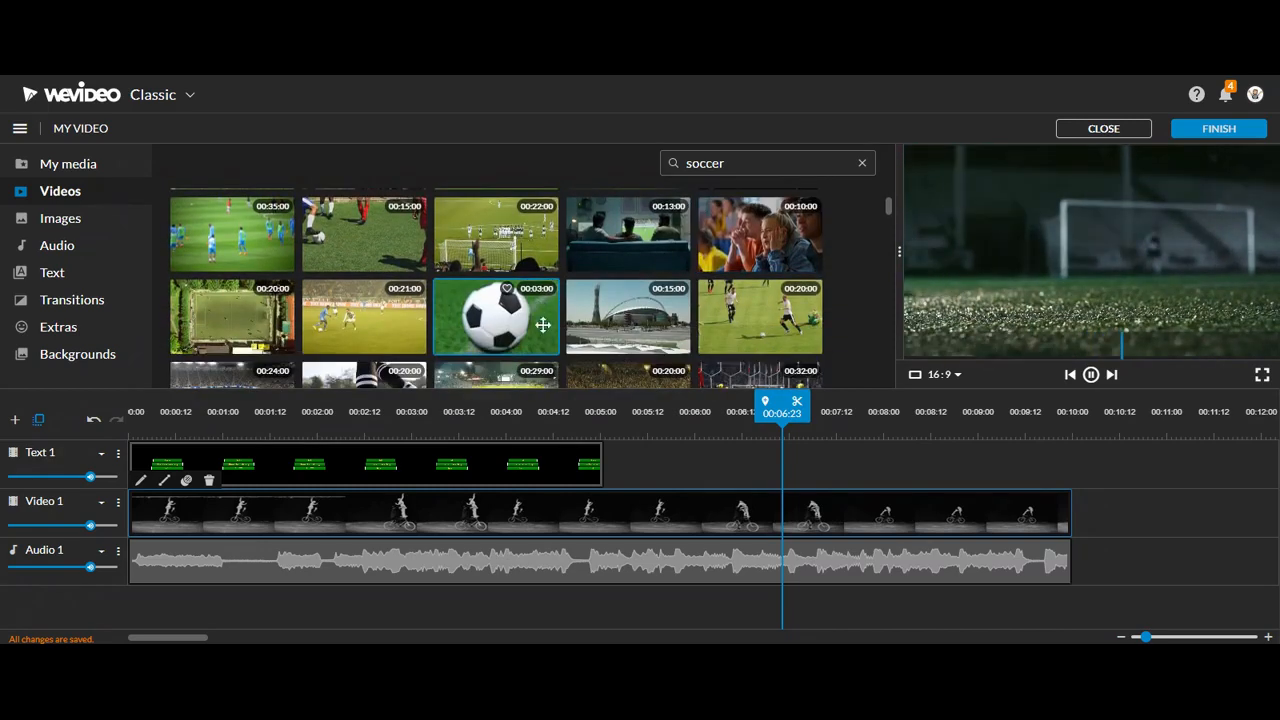
{"action": "left_click", "coordinate": [862, 163]}
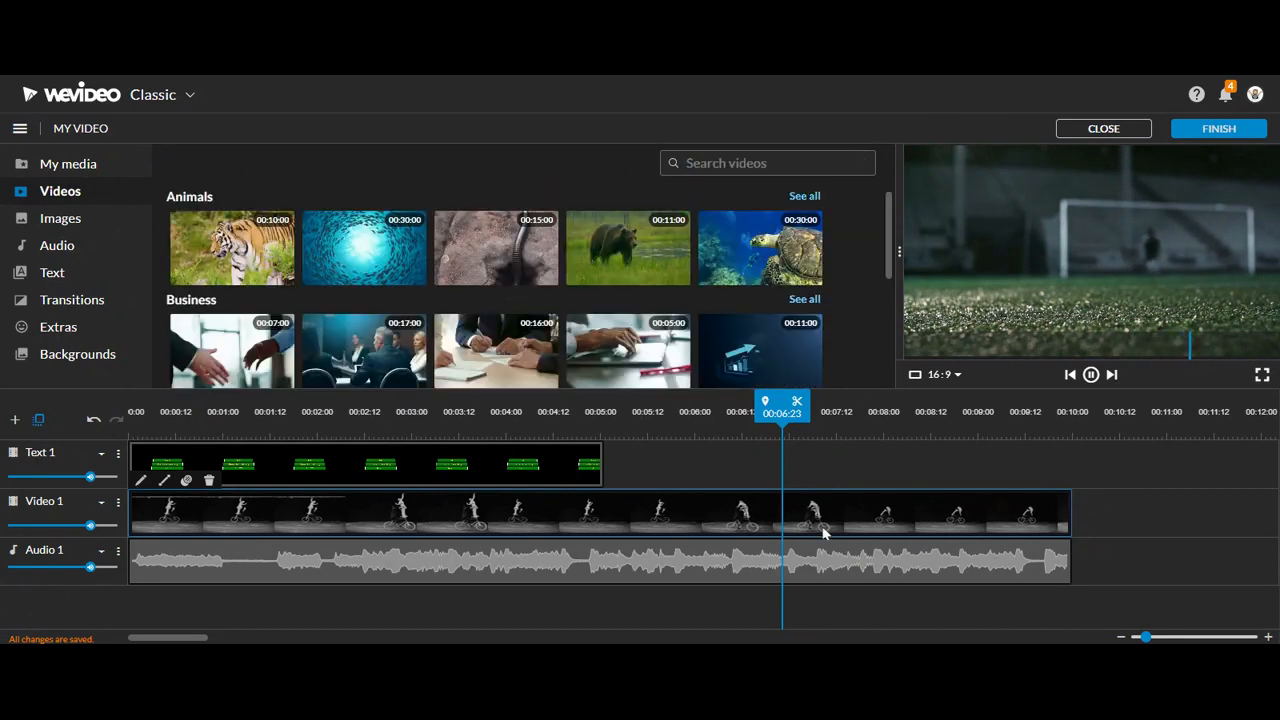
Play the timeline from the start to check the title, cyclist clip and music together
{"action": "left_click_drag", "start_coordinate": [782, 405], "coordinate": [5, 387]}
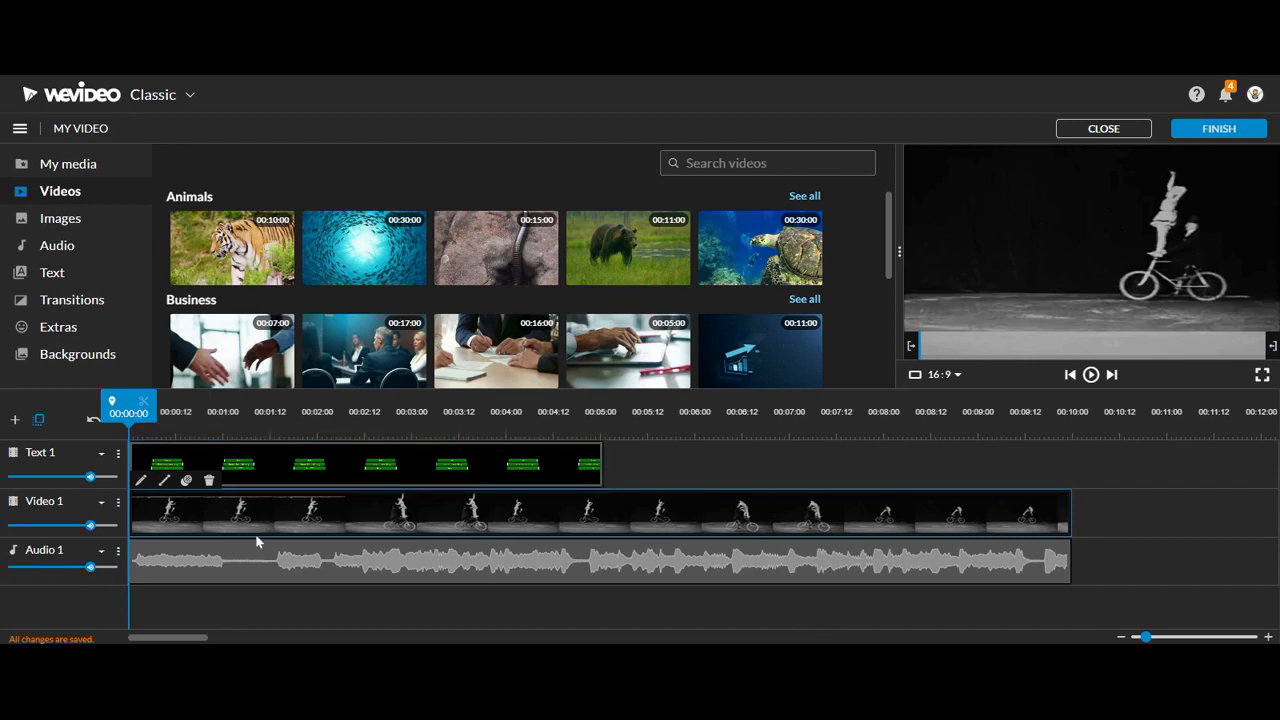
{"action": "key", "text": "space"}
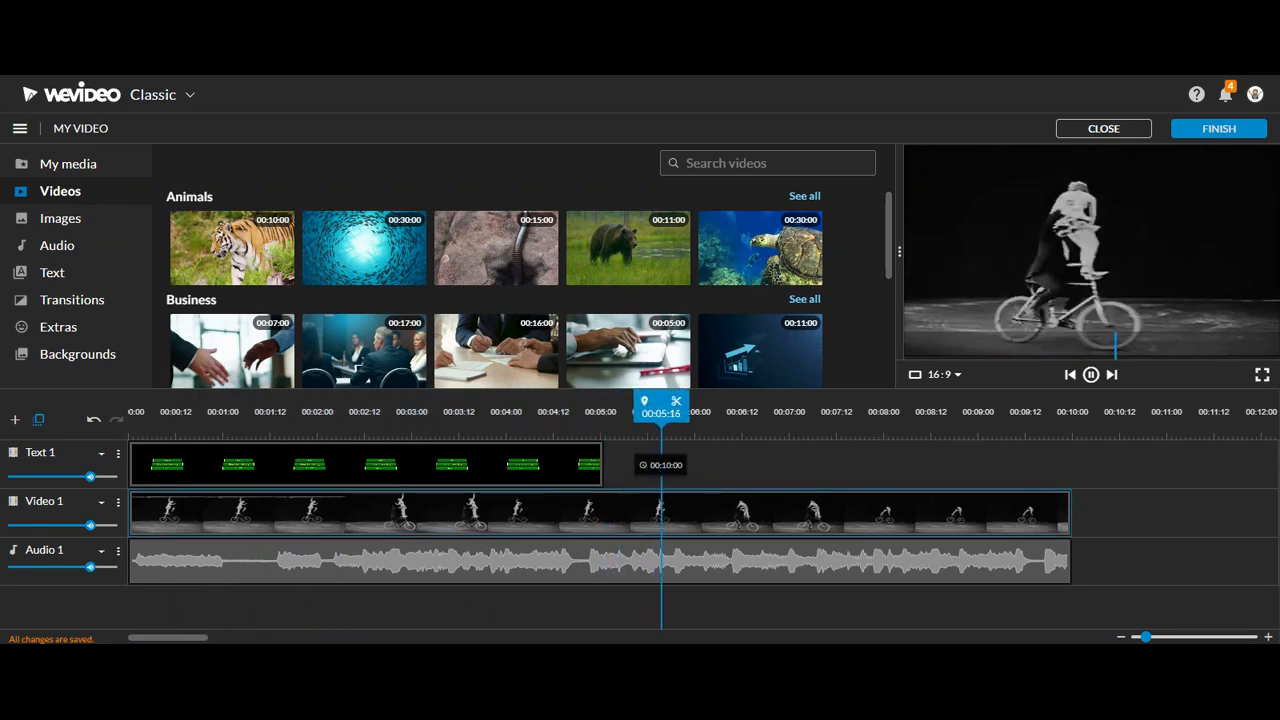
{"action": "left_click", "coordinate": [785, 492]}
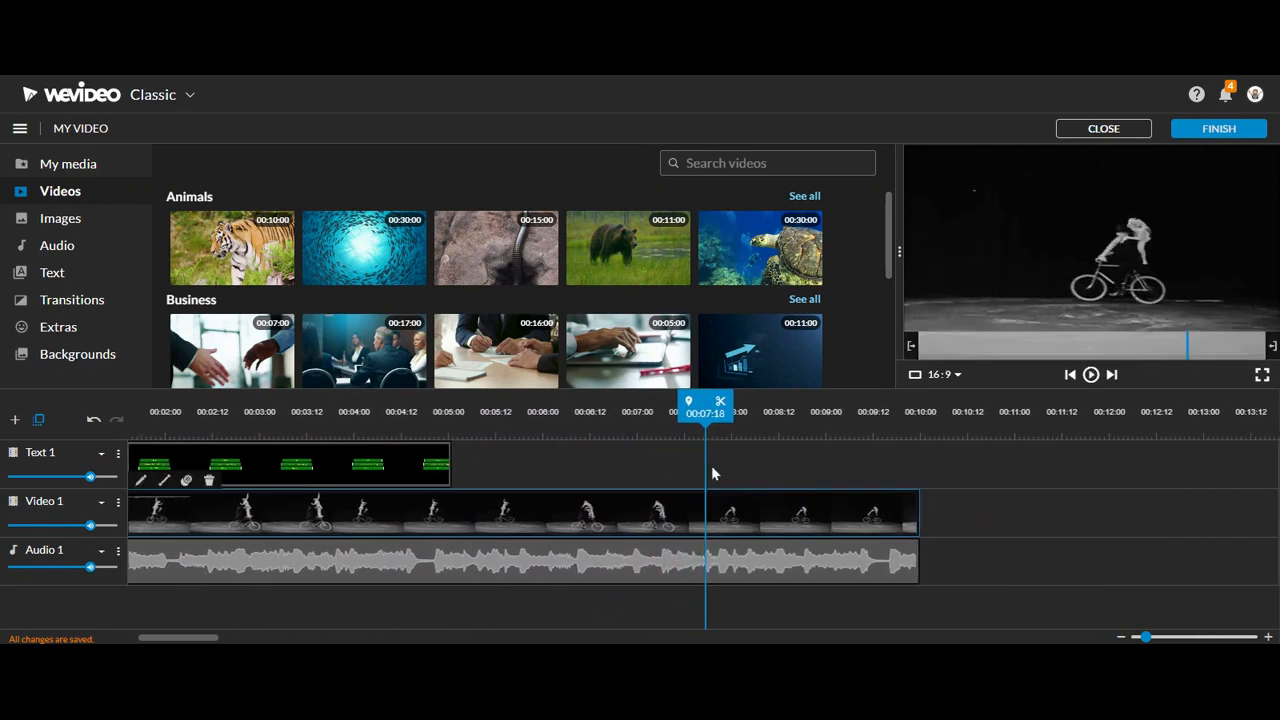
Finish the project and set the export title to "Basic Video"
{"action": "left_click", "coordinate": [1218, 130]}
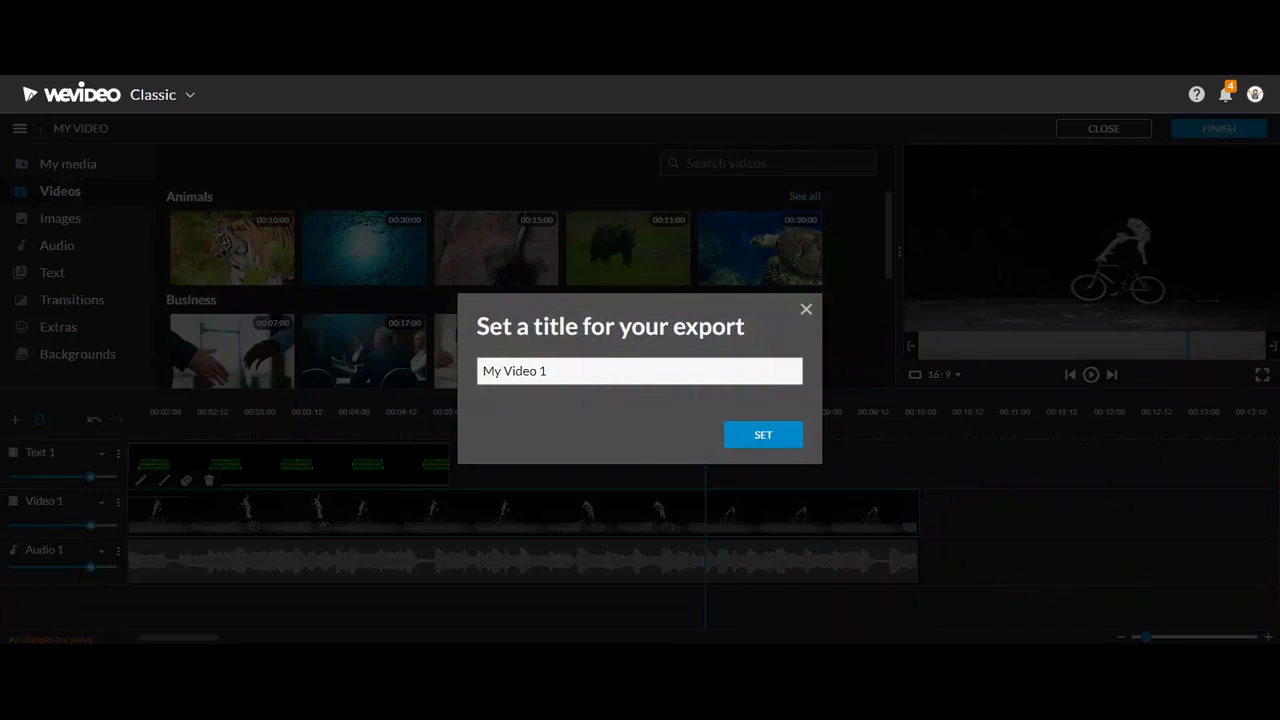
{"action": "left_click_drag", "start_coordinate": [600, 371], "coordinate": [430, 372]}
{"action": "type", "text": "Ba"}
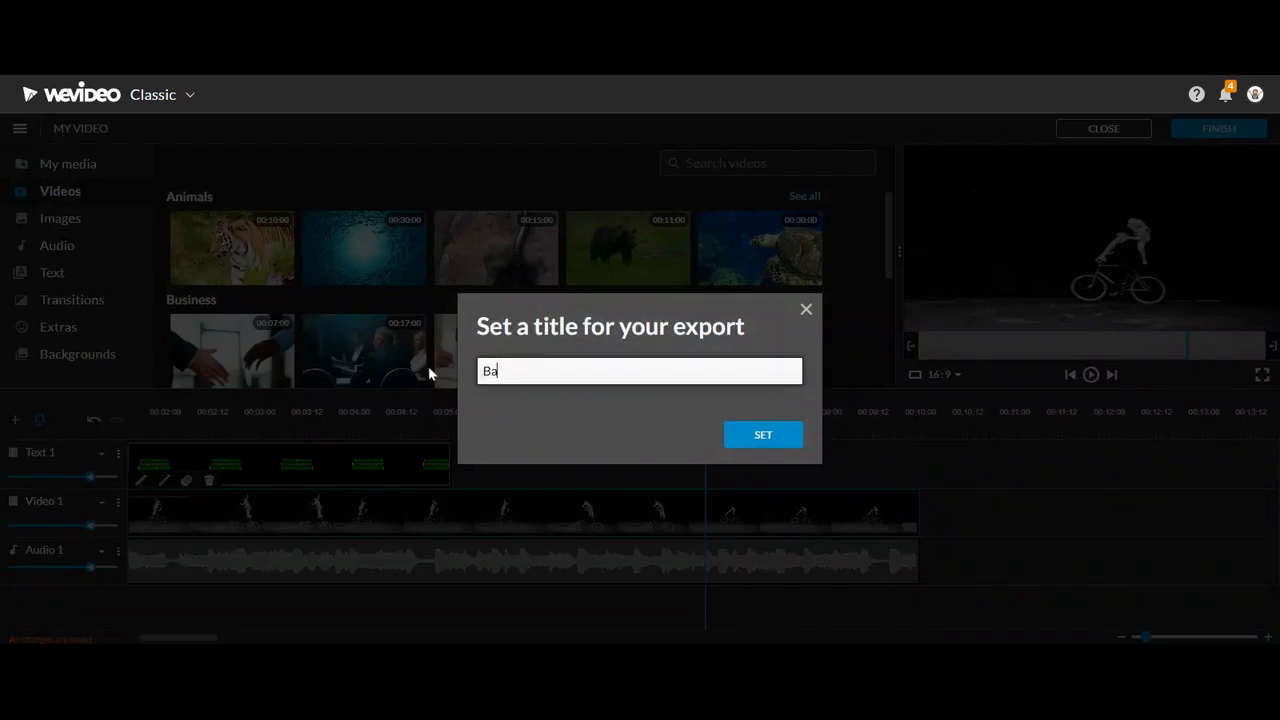
{"action": "type", "text": "sic Video"}
{"action": "left_click", "coordinate": [738, 436]}
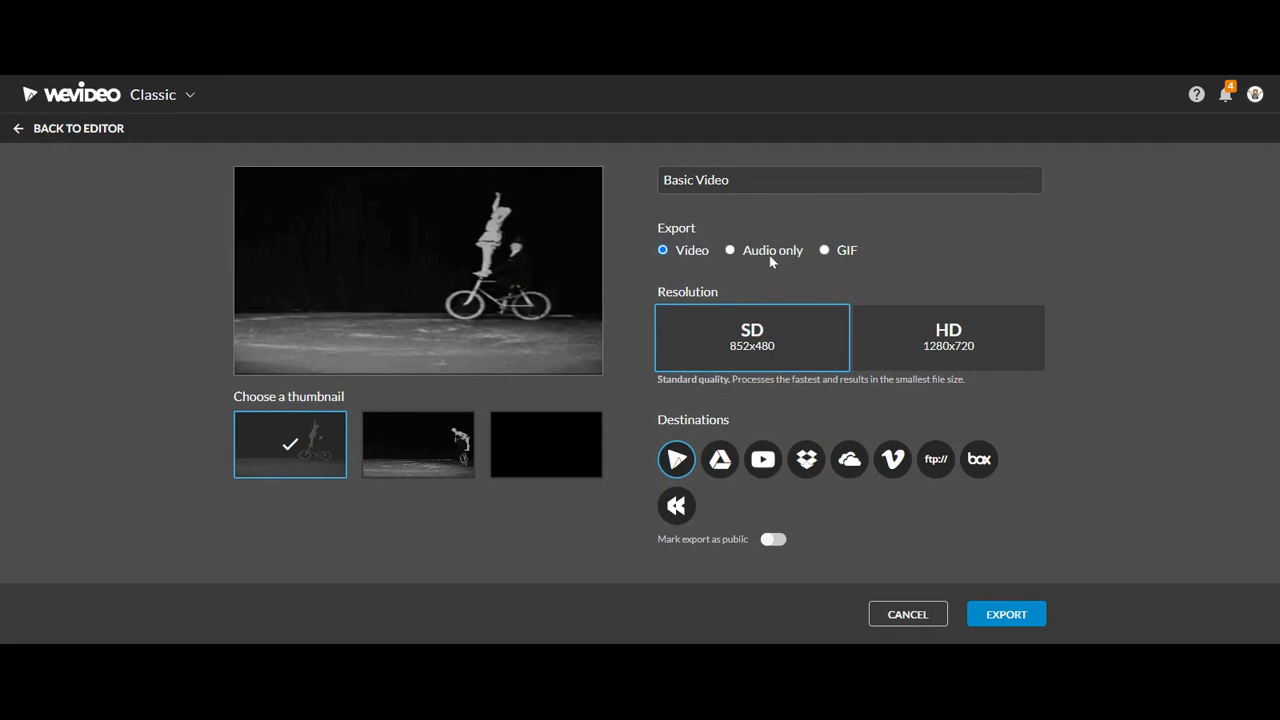
Compare the three thumbnail options and keep the first one, with the acrobat standing on the bicycle
{"action": "left_click", "coordinate": [420, 452]}
{"action": "left_click", "coordinate": [311, 460]}
{"action": "left_click", "coordinate": [549, 457]}
{"action": "left_click", "coordinate": [282, 452]}
Export the video in HD 1280x720 with Google Drive added as a destination
{"action": "left_click", "coordinate": [928, 348]}
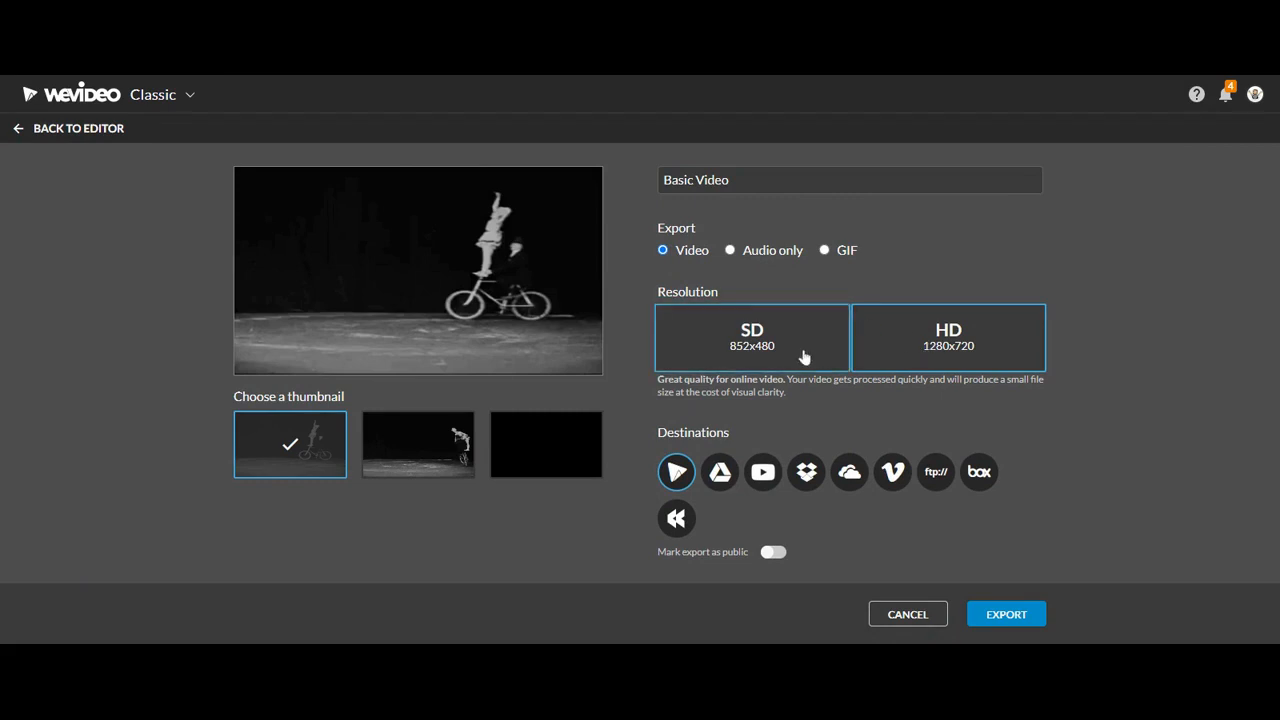
{"action": "left_click", "coordinate": [719, 482]}
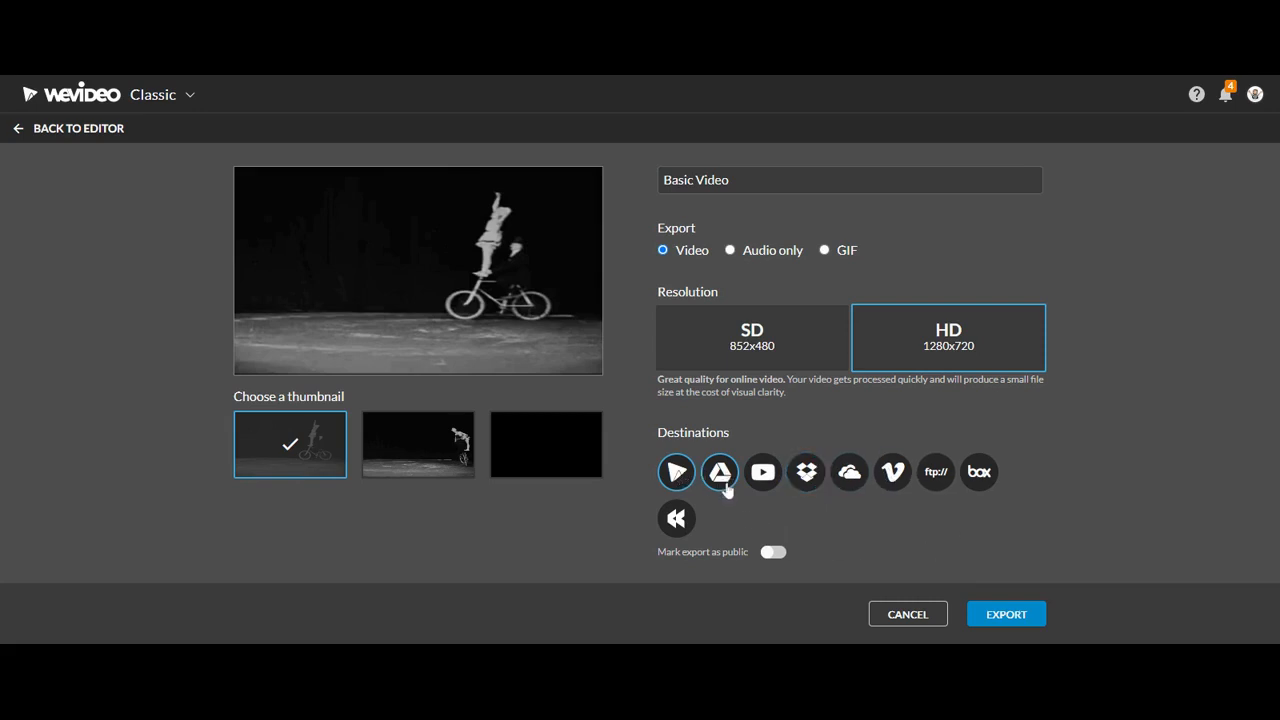
{"action": "left_click", "coordinate": [1006, 614]}
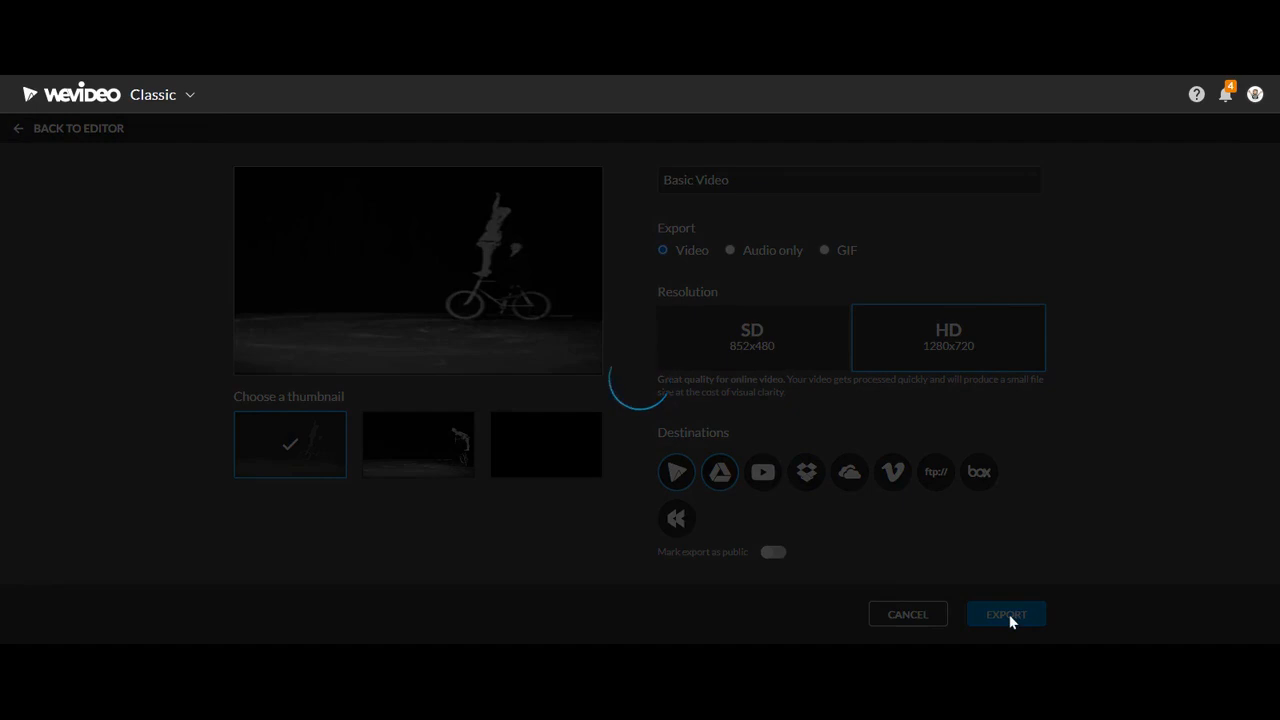